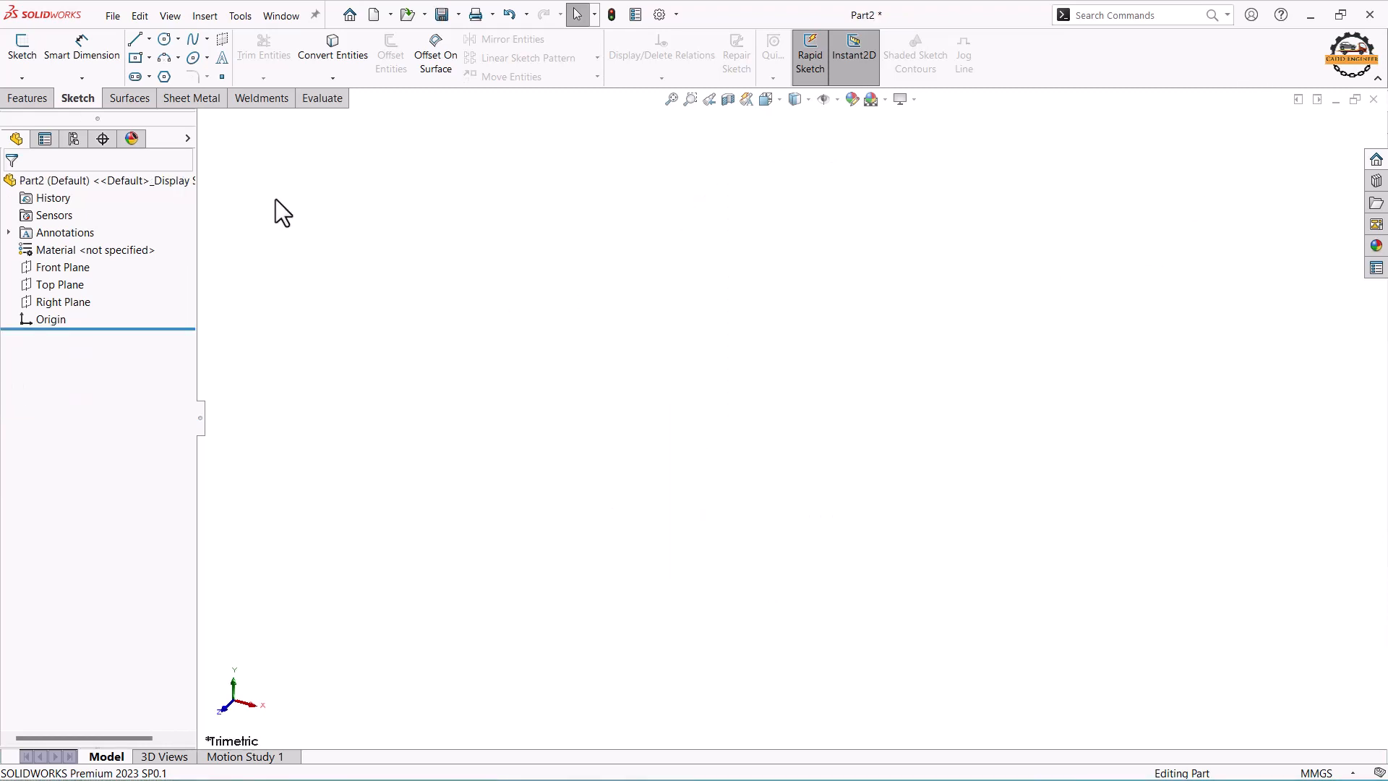
- Sketch a closed stepped L-shaped line profile on the Right Plane from the origin, about 59 mm tall and 45 mm wide
{"action": "left_click", "coordinate": [29, 55]}
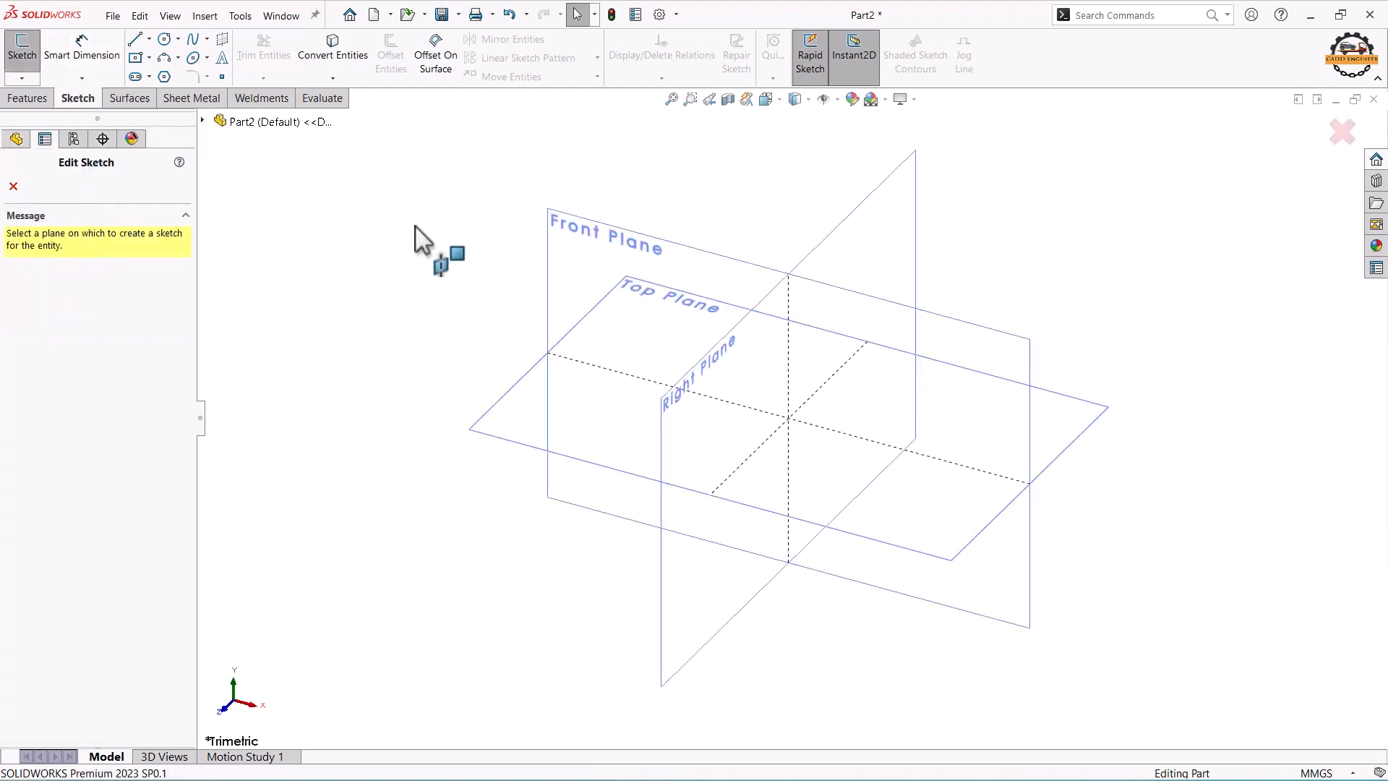
{"action": "left_click", "coordinate": [805, 267]}
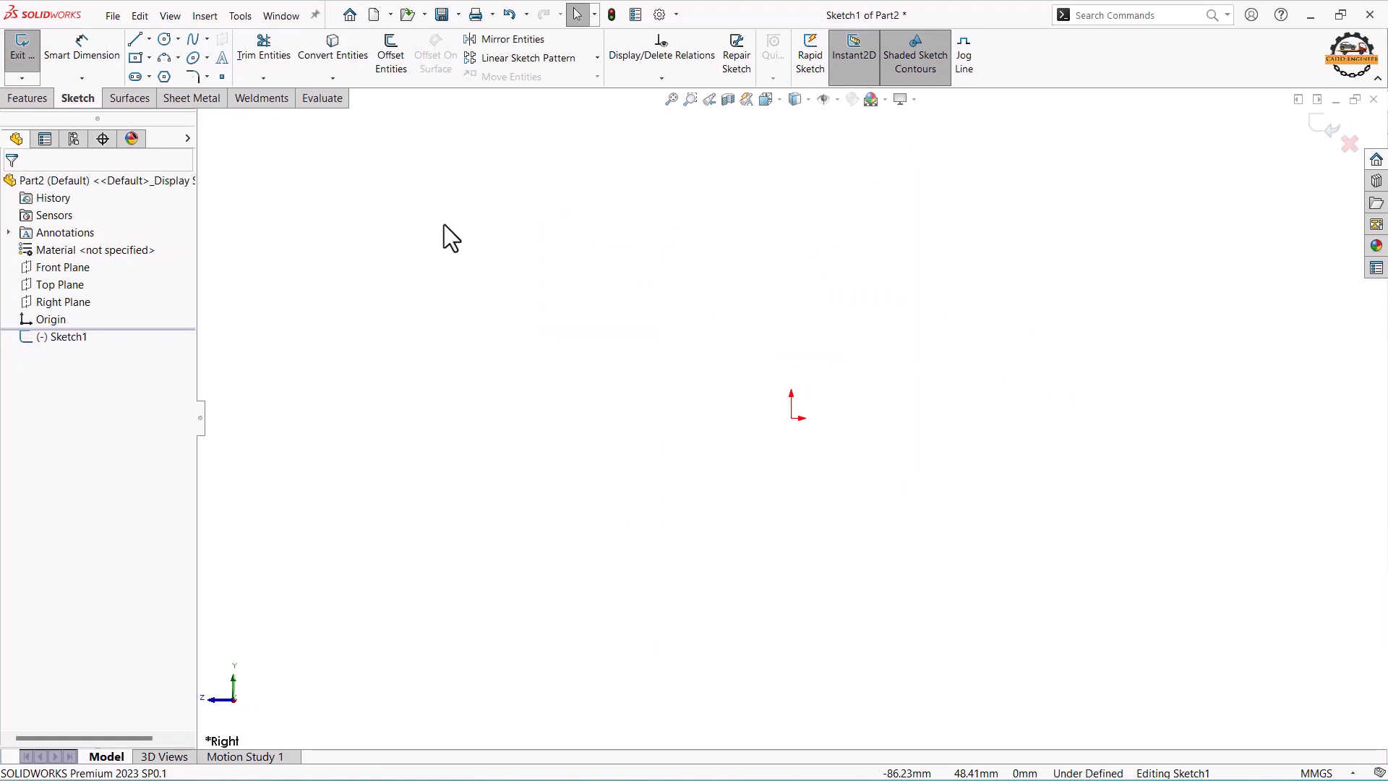
{"action": "left_click", "coordinate": [135, 39]}
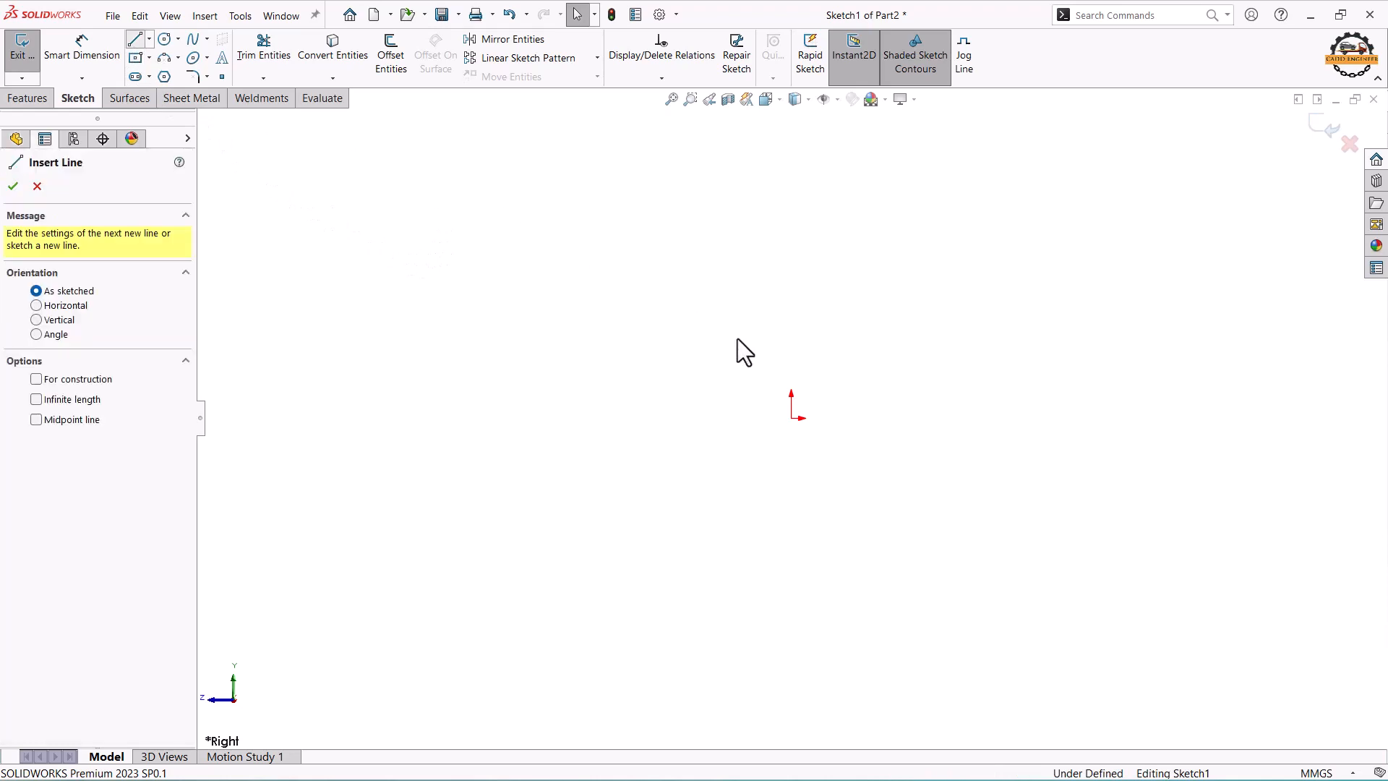
{"action": "left_click", "coordinate": [791, 418]}
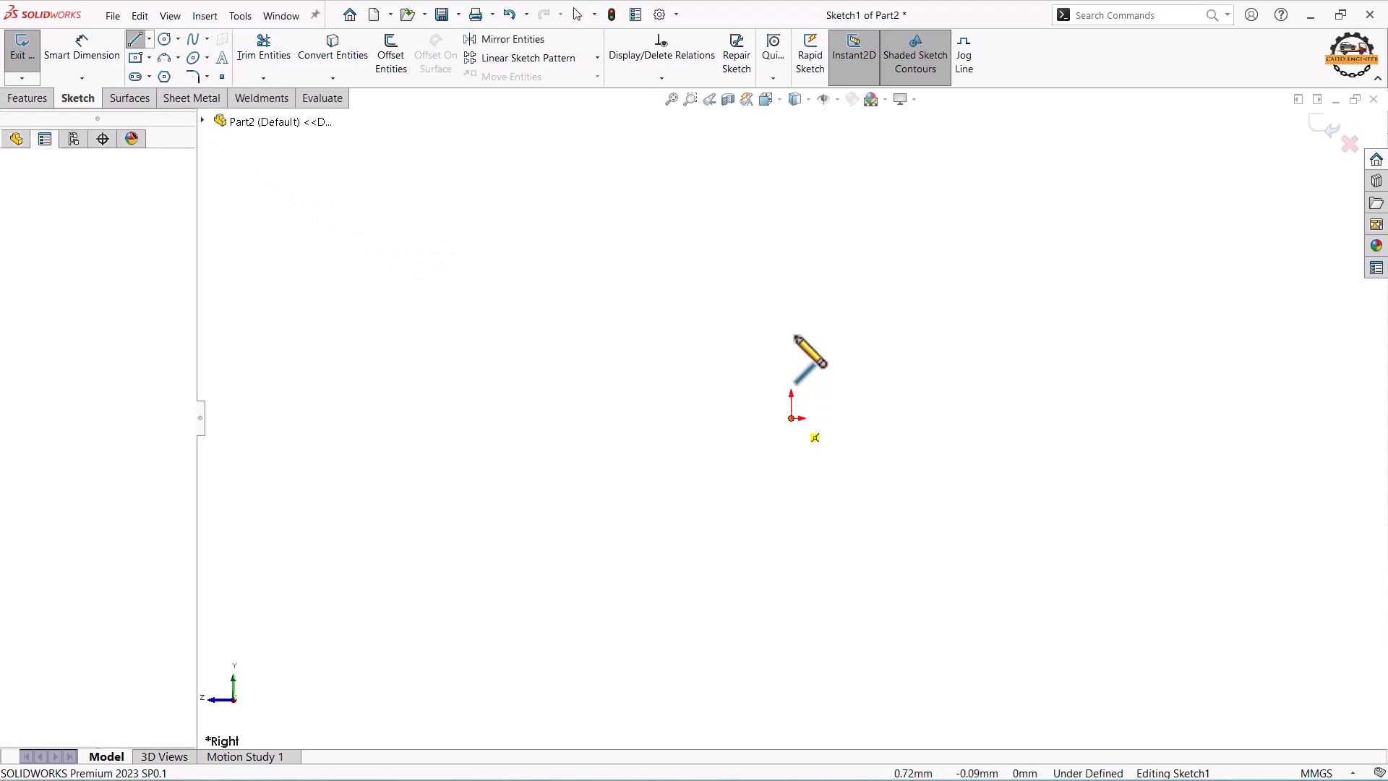
{"action": "left_click", "coordinate": [791, 181]}
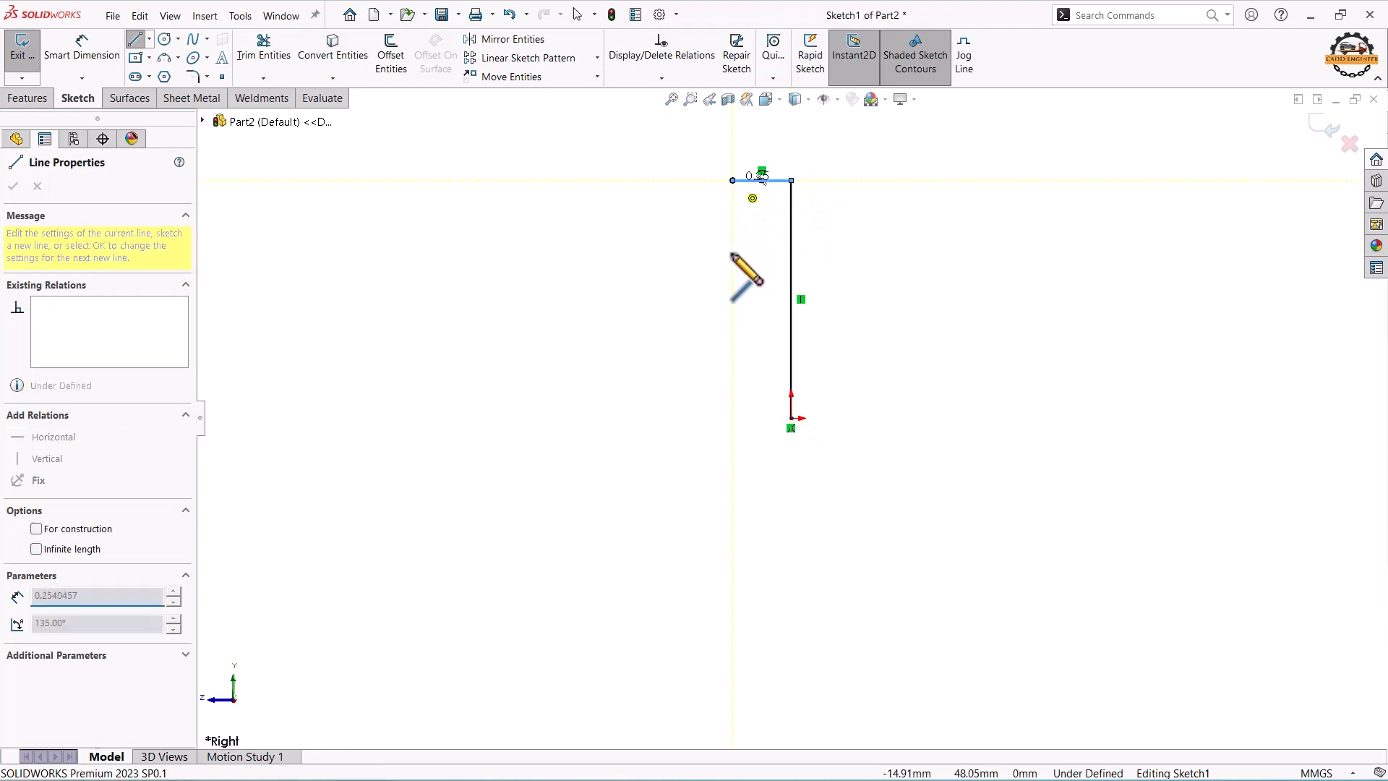
{"action": "left_click", "coordinate": [733, 180]}
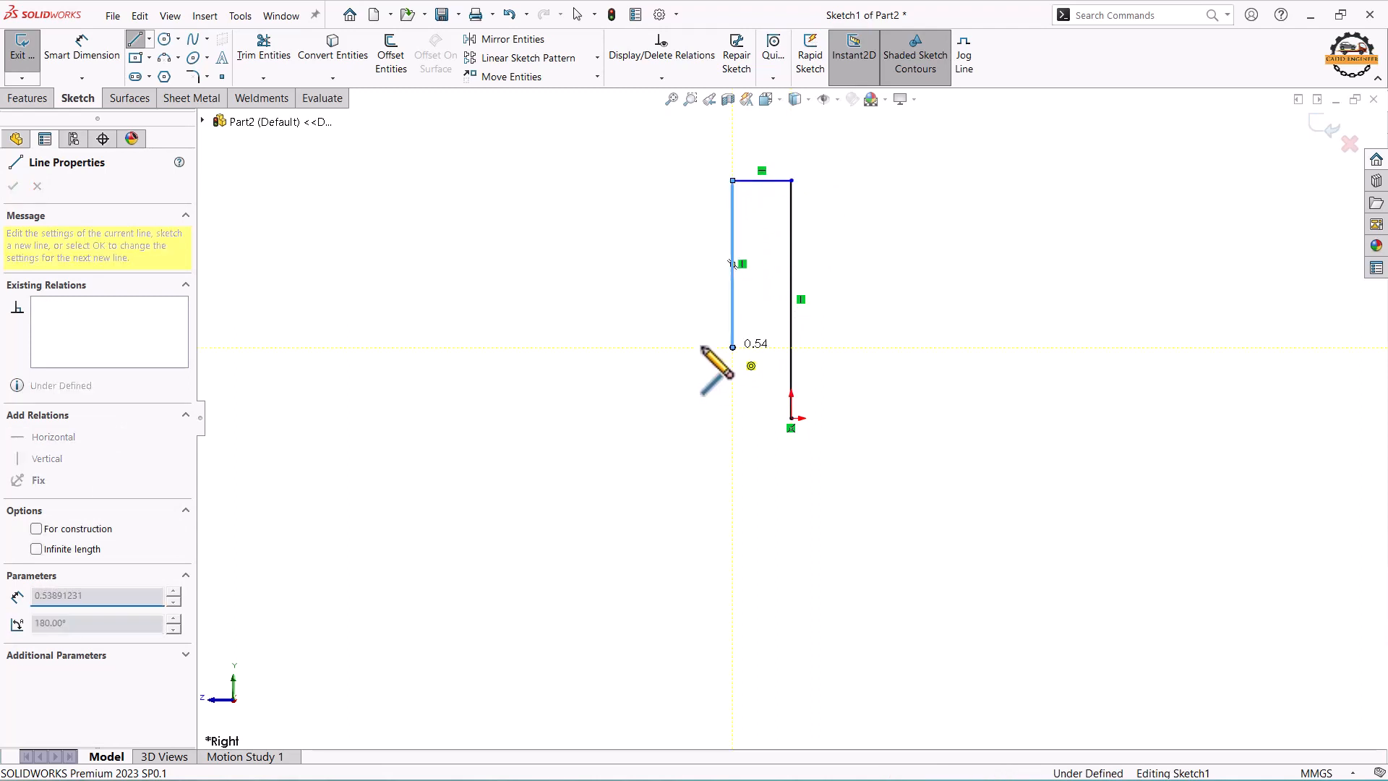
{"action": "left_click", "coordinate": [651, 348]}
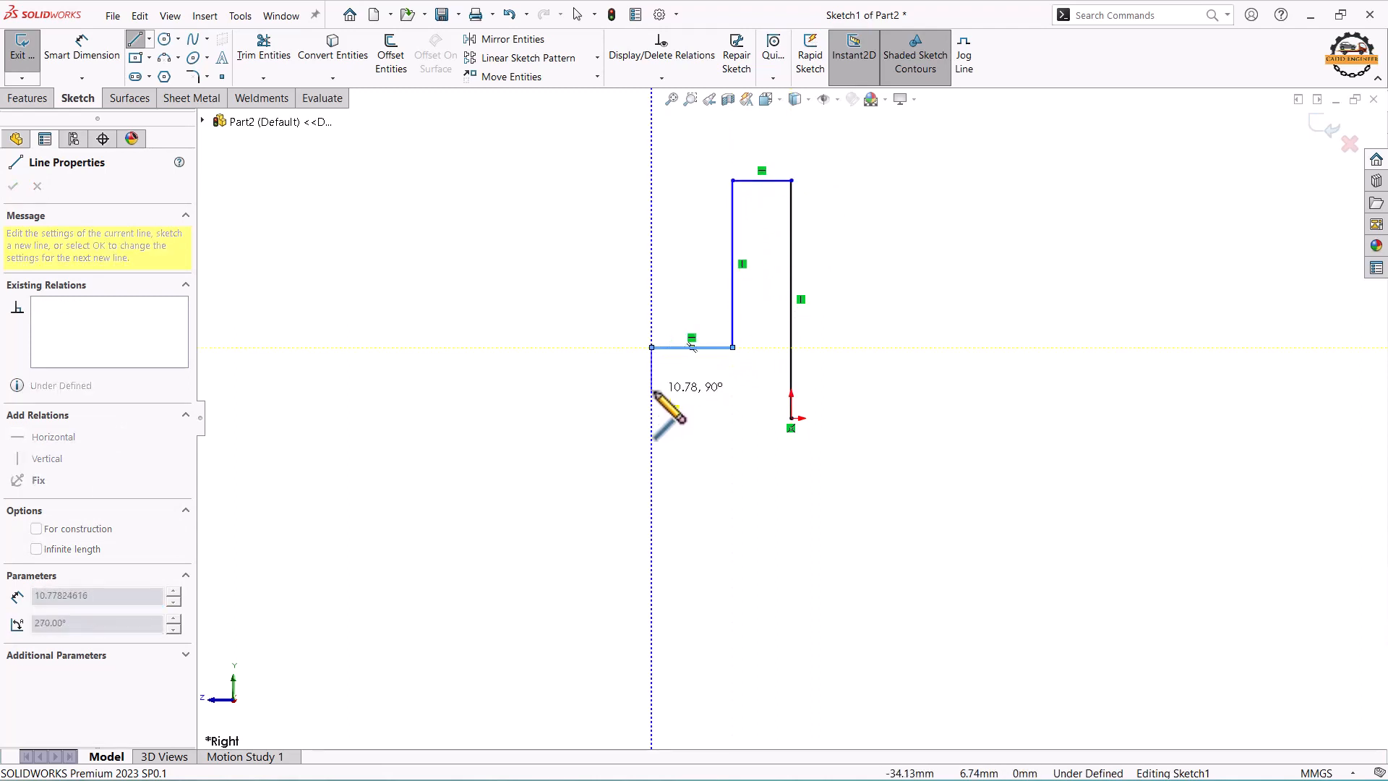
{"action": "left_click", "coordinate": [651, 391]}
{"action": "left_click", "coordinate": [612, 390]}
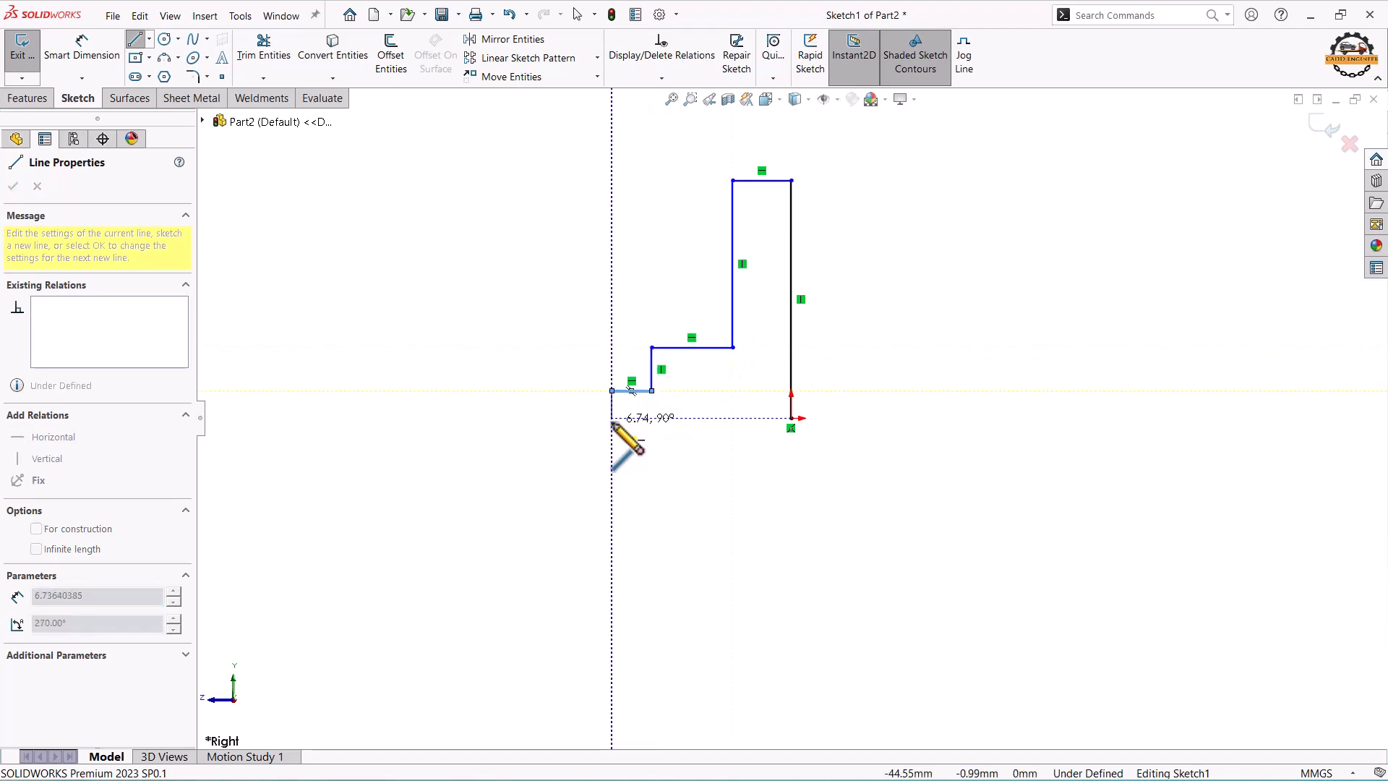
{"action": "left_click", "coordinate": [612, 418]}
{"action": "left_click", "coordinate": [791, 418]}
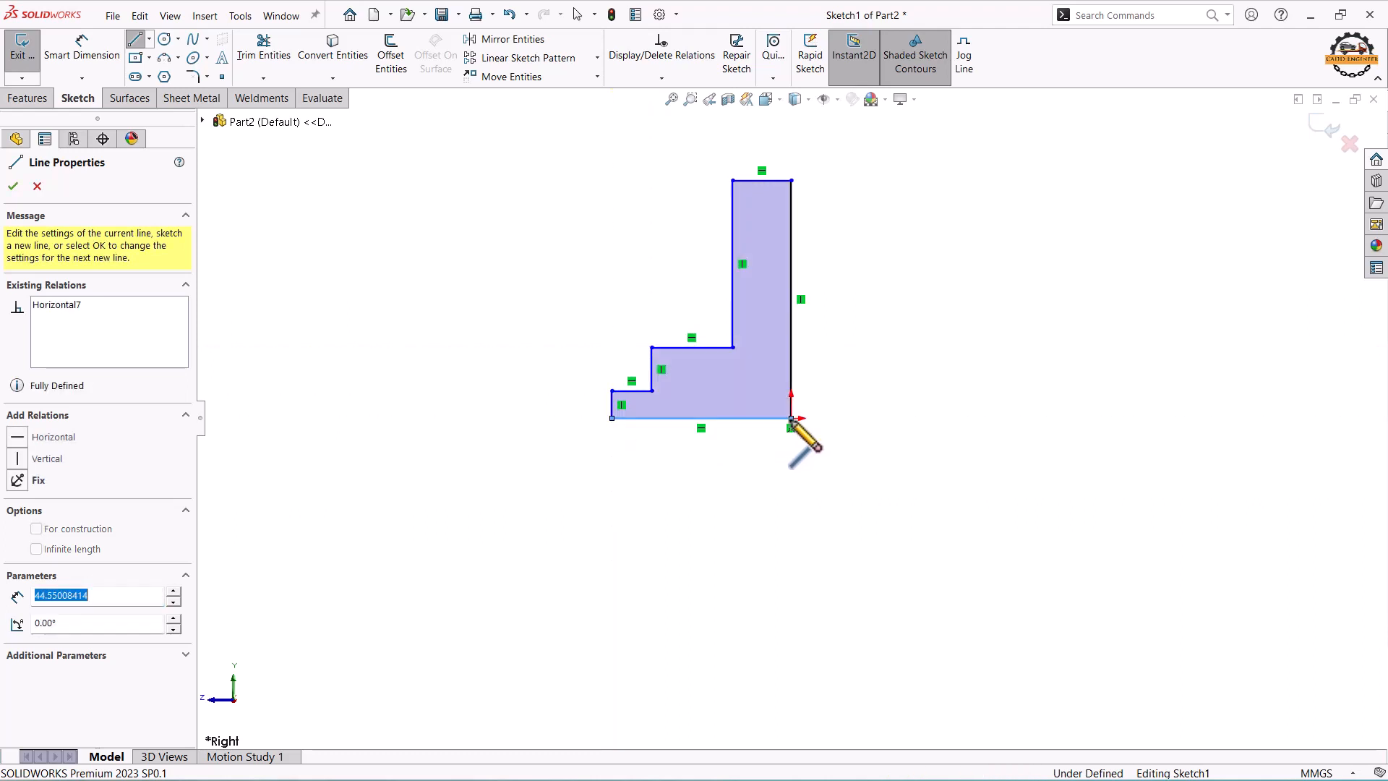
- Dimension the profile's full-height vertical edge to 125 mm and its top edge to 16 mm
{"action": "left_click", "coordinate": [81, 51]}
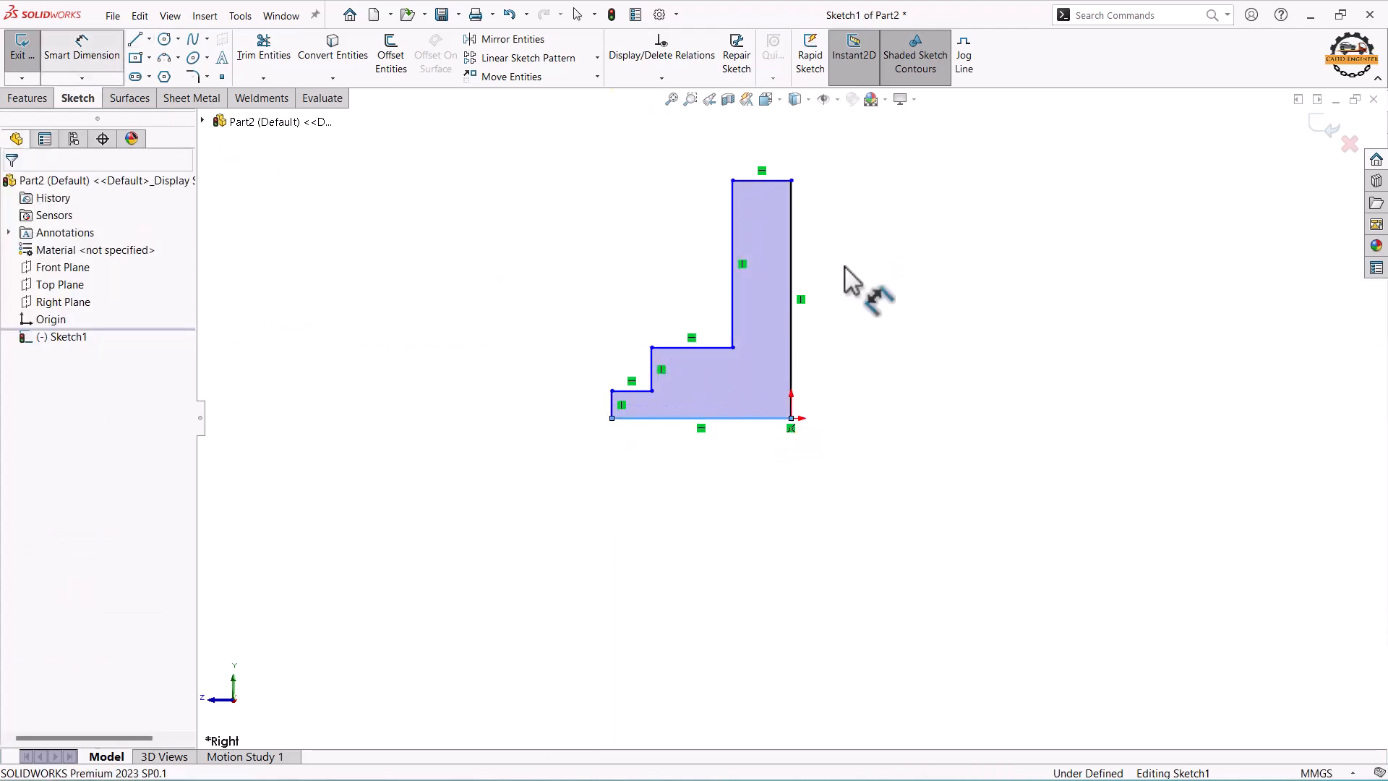
{"action": "left_click", "coordinate": [790, 261]}
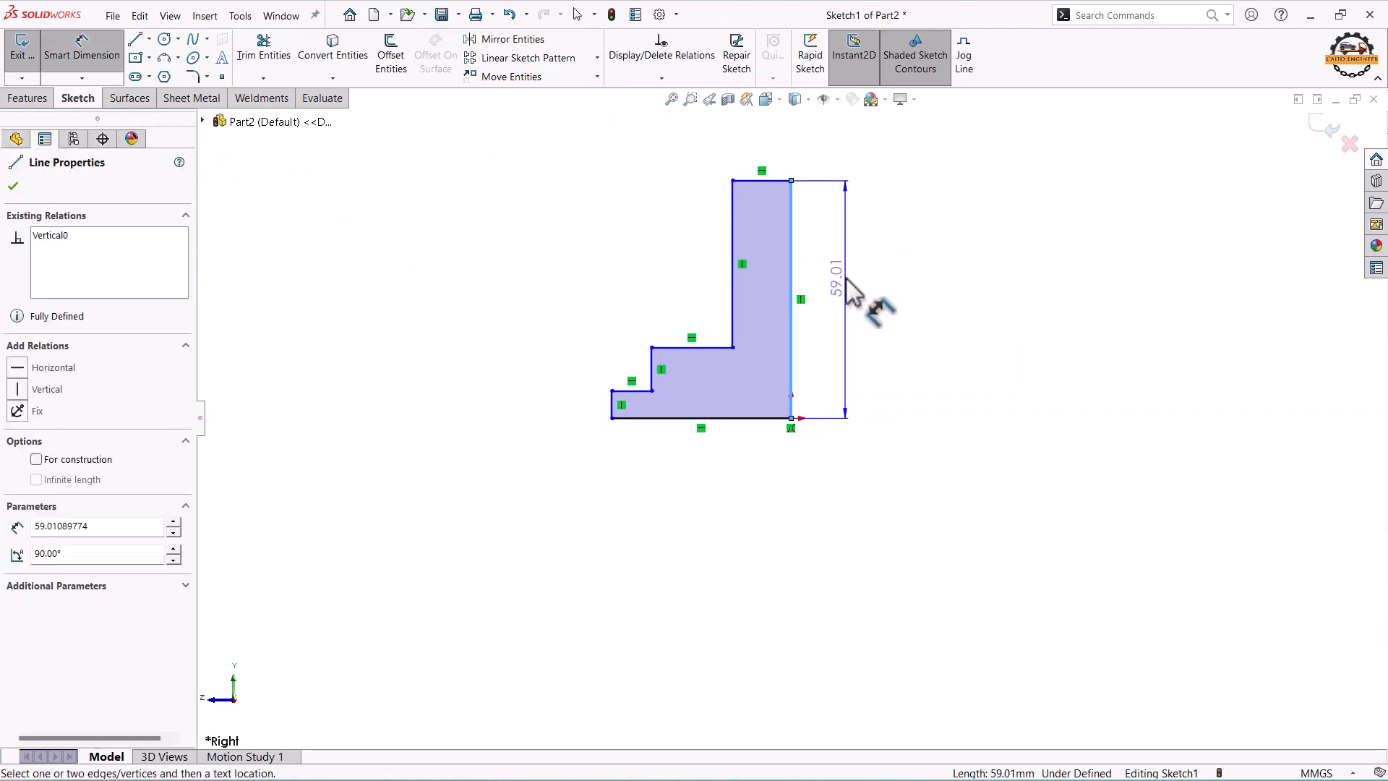
{"action": "left_click", "coordinate": [853, 289]}
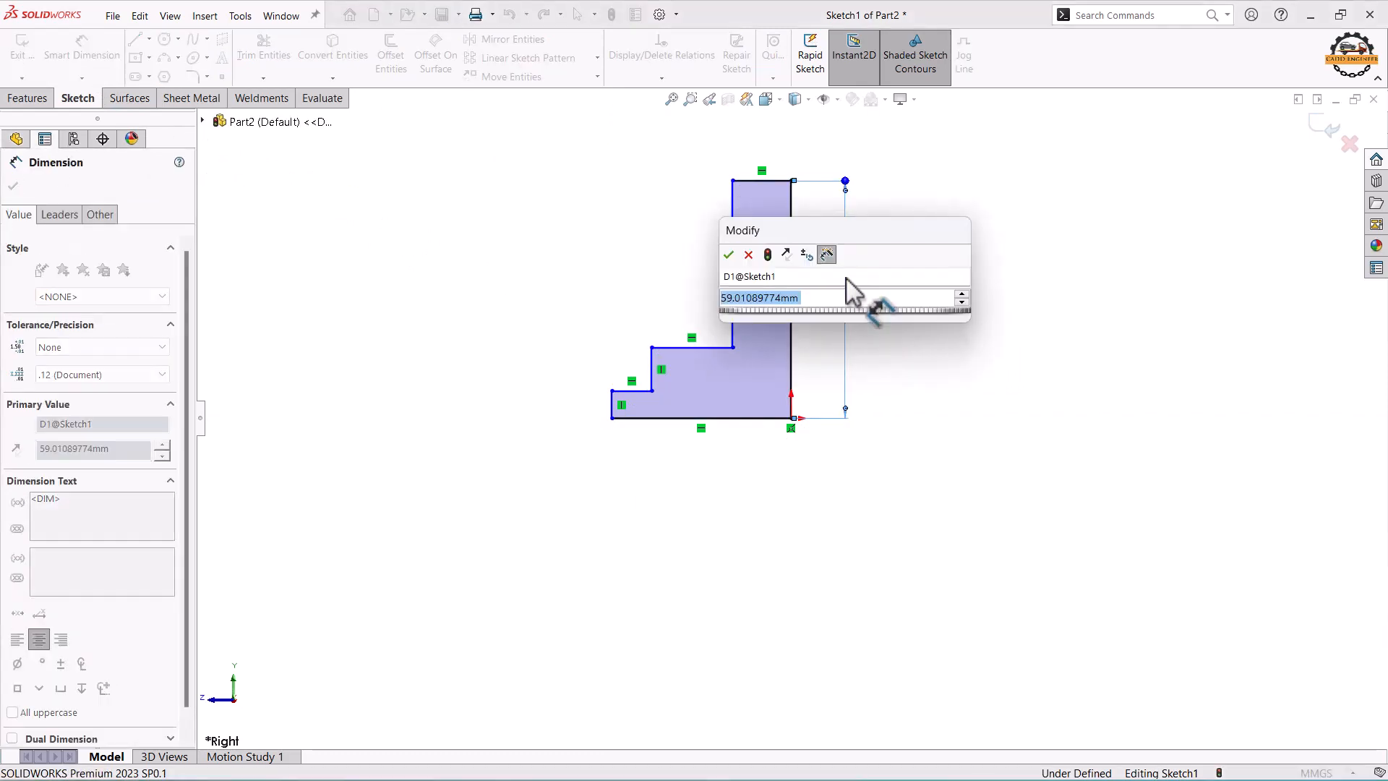
{"action": "type", "text": "125"}
{"action": "key", "text": "Return"}
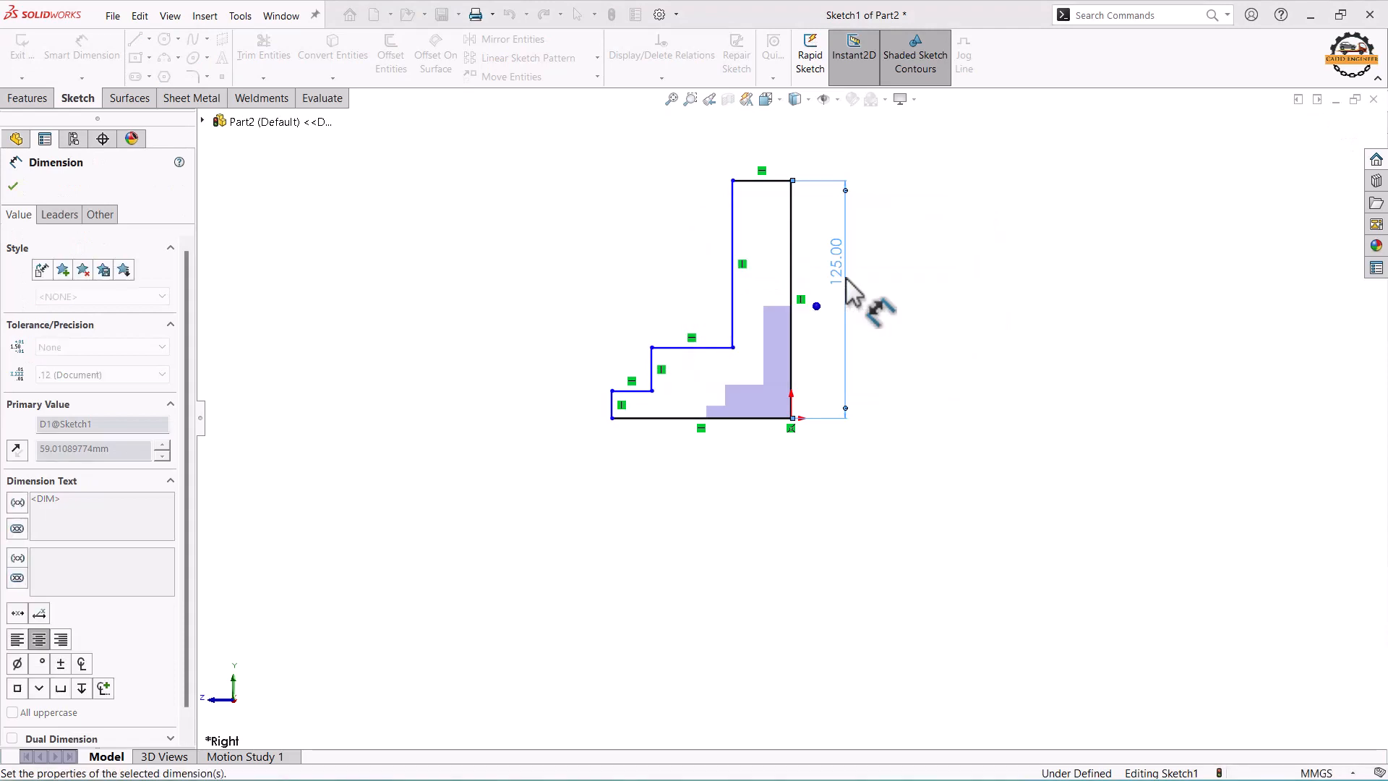
{"action": "left_click", "coordinate": [779, 182]}
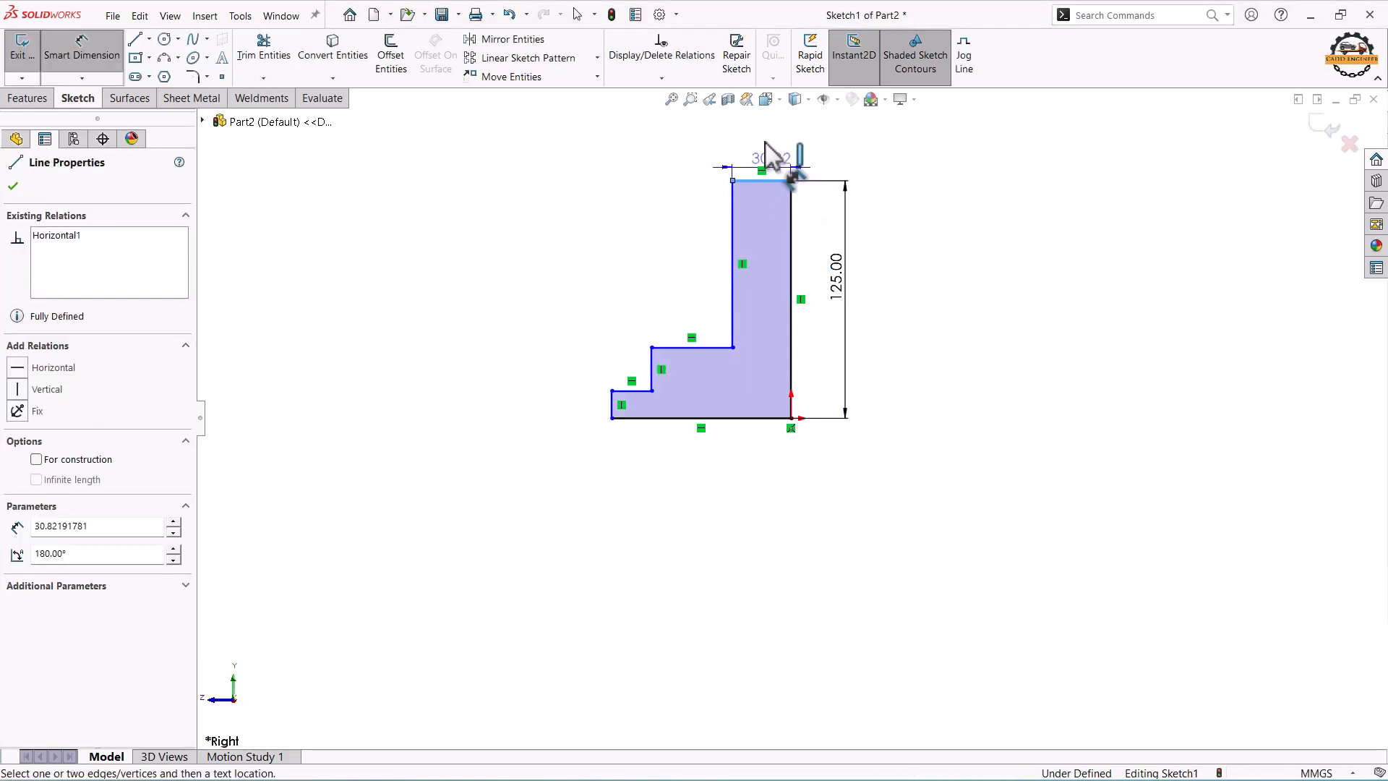
{"action": "left_click", "coordinate": [768, 152]}
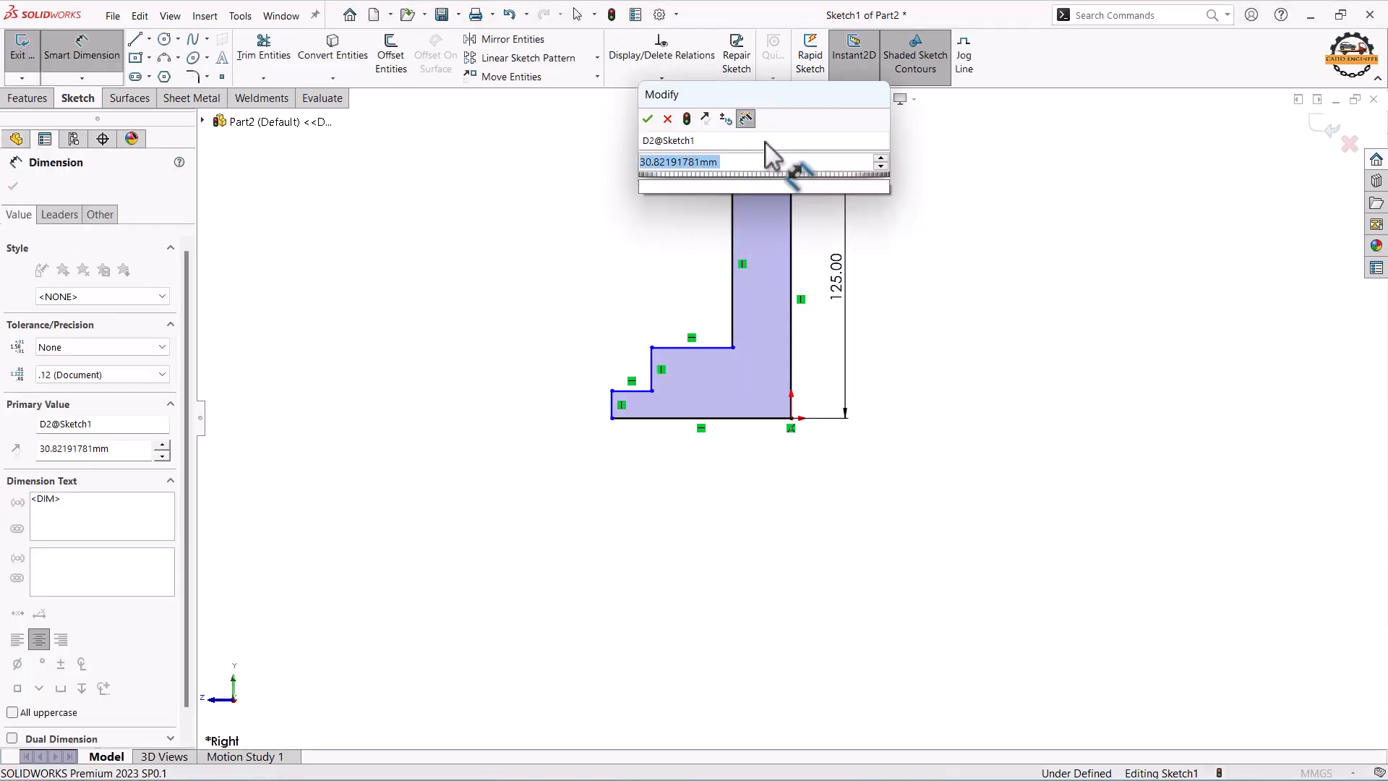
{"action": "type", "text": "50"}
{"action": "key", "text": "Return"}
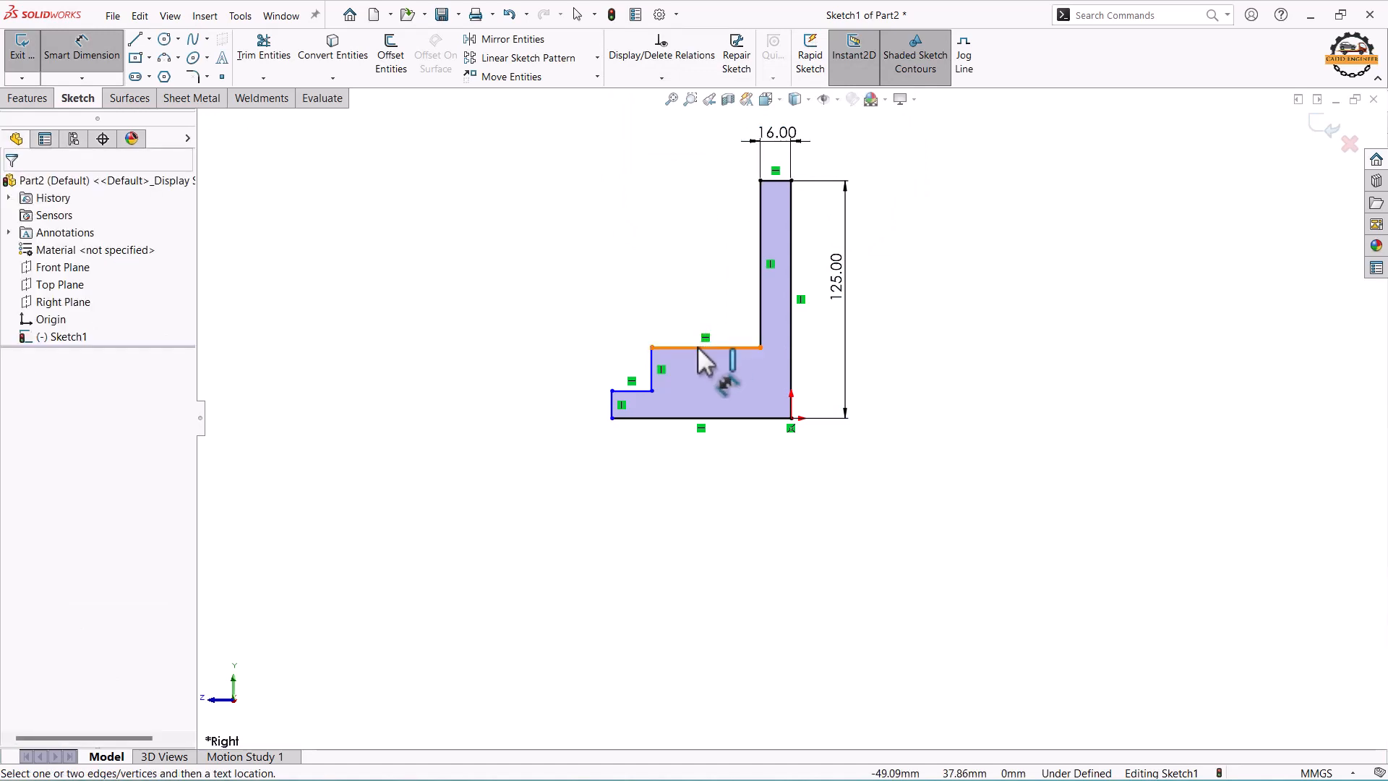
- Dimension the upper step's horizontal edge to 28 mm and the lower step's horizontal edge to 16 mm
{"action": "left_click", "coordinate": [698, 347]}
{"action": "left_click", "coordinate": [700, 305]}
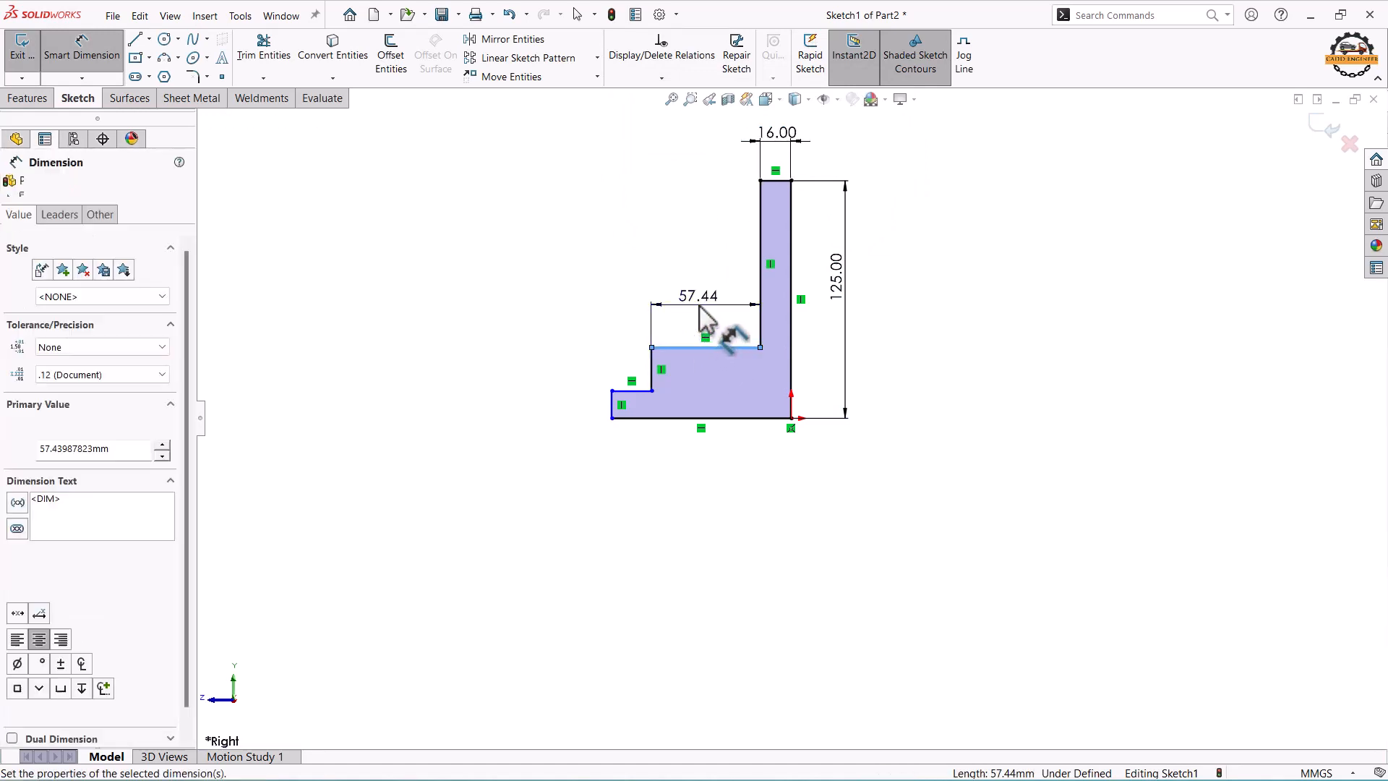
{"action": "type", "text": "28"}
{"action": "key", "text": "Return"}
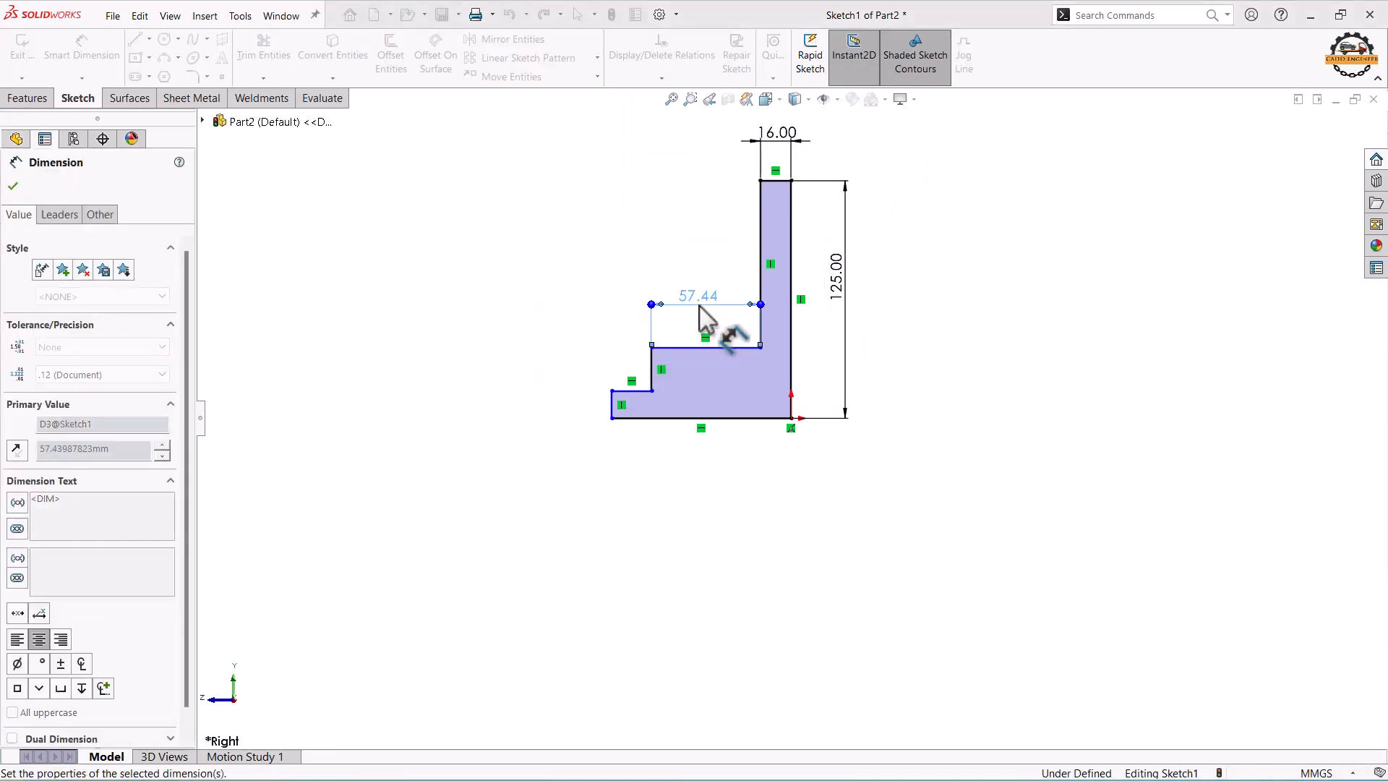
{"action": "left_click", "coordinate": [659, 391]}
{"action": "left_click", "coordinate": [649, 318]}
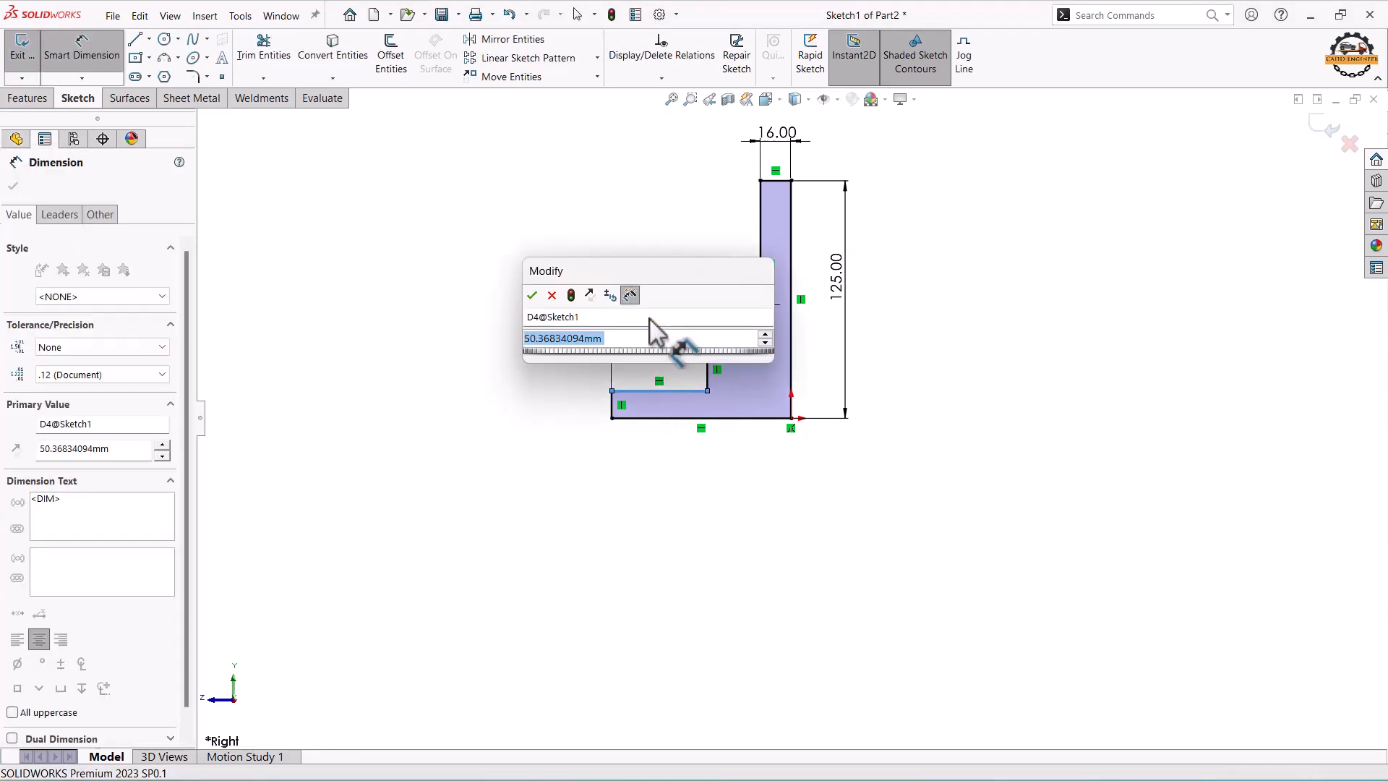
{"action": "type", "text": "76"}
{"action": "key", "text": "Return"}
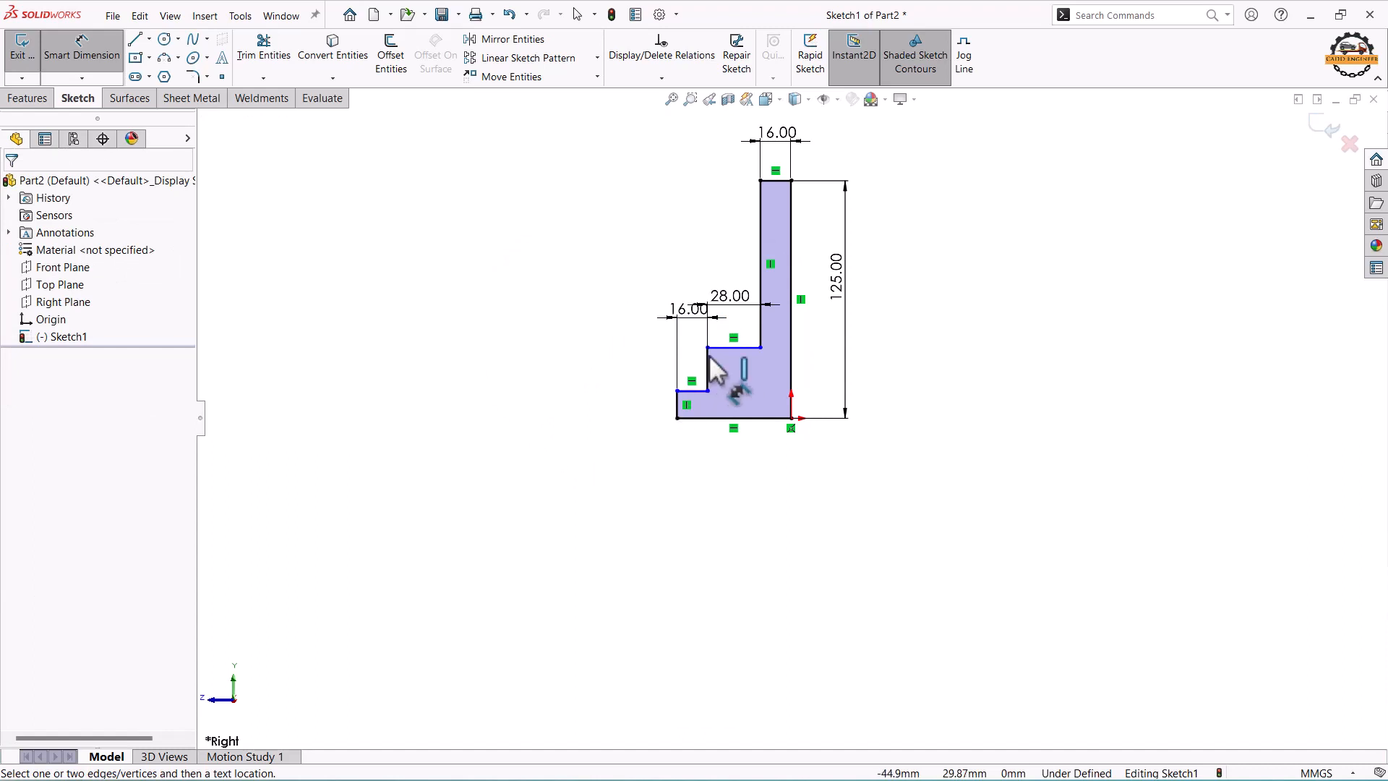
- Dimension the upper step's height to 20 mm and the lower step's height to 12 mm, and exit the sketch
{"action": "left_click", "coordinate": [708, 391]}
{"action": "left_click", "coordinate": [708, 392]}
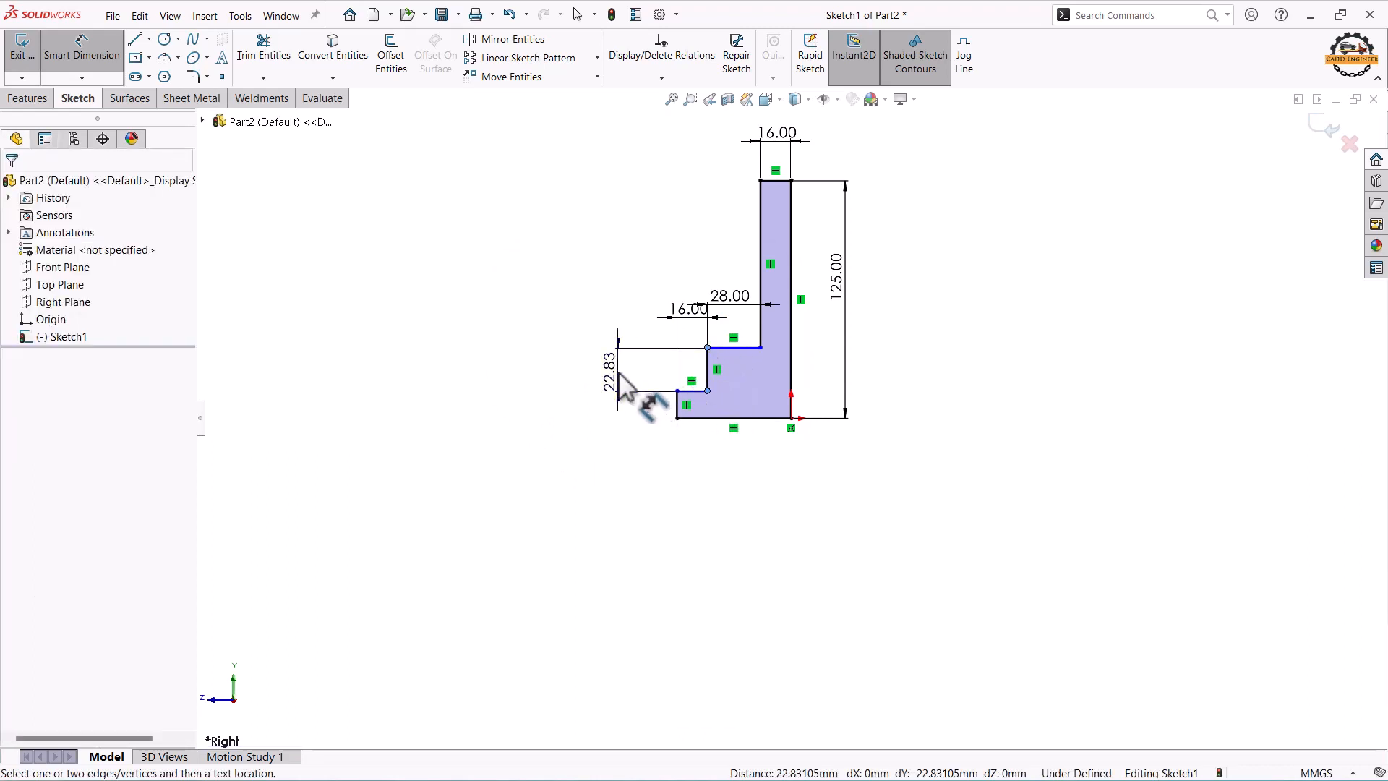
{"action": "left_click", "coordinate": [619, 371]}
{"action": "type", "text": "20"}
{"action": "key", "text": "Return"}
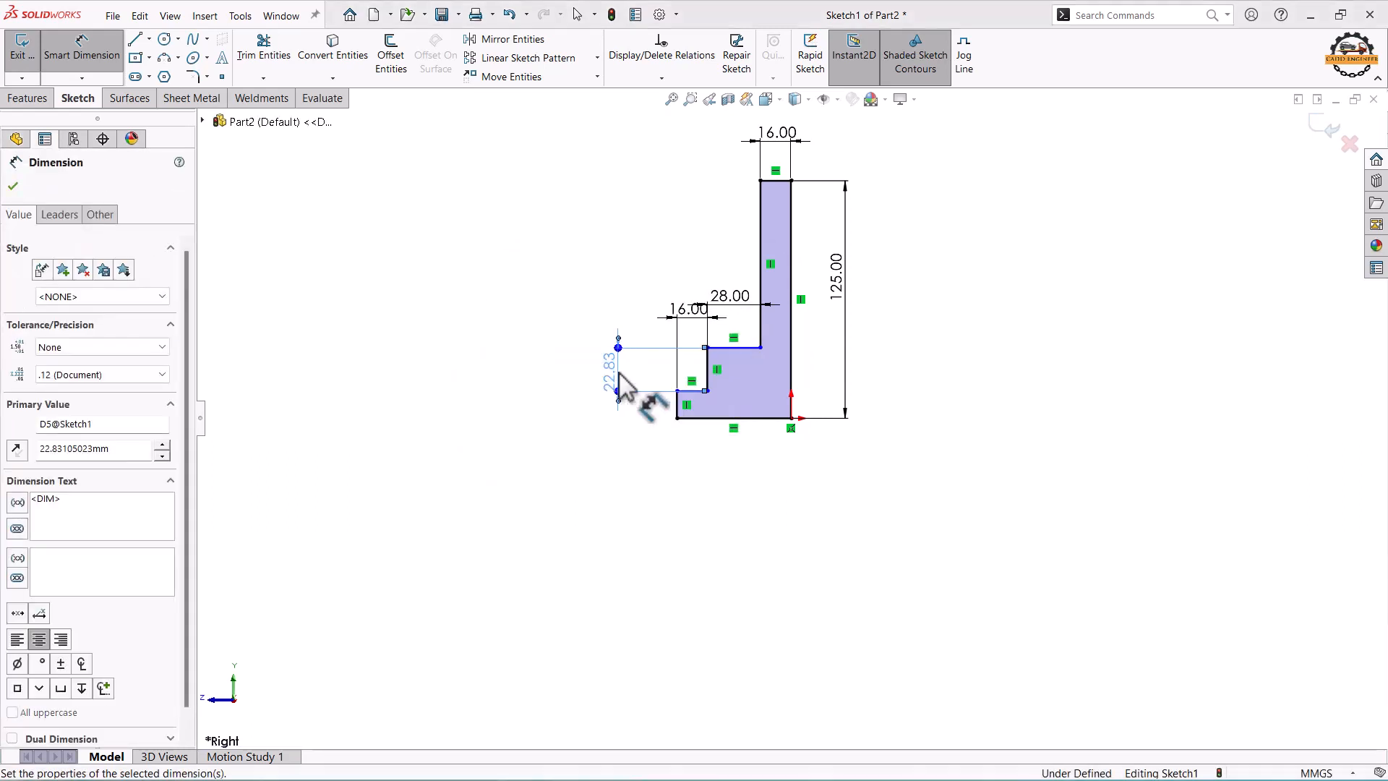
{"action": "left_click", "coordinate": [678, 386]}
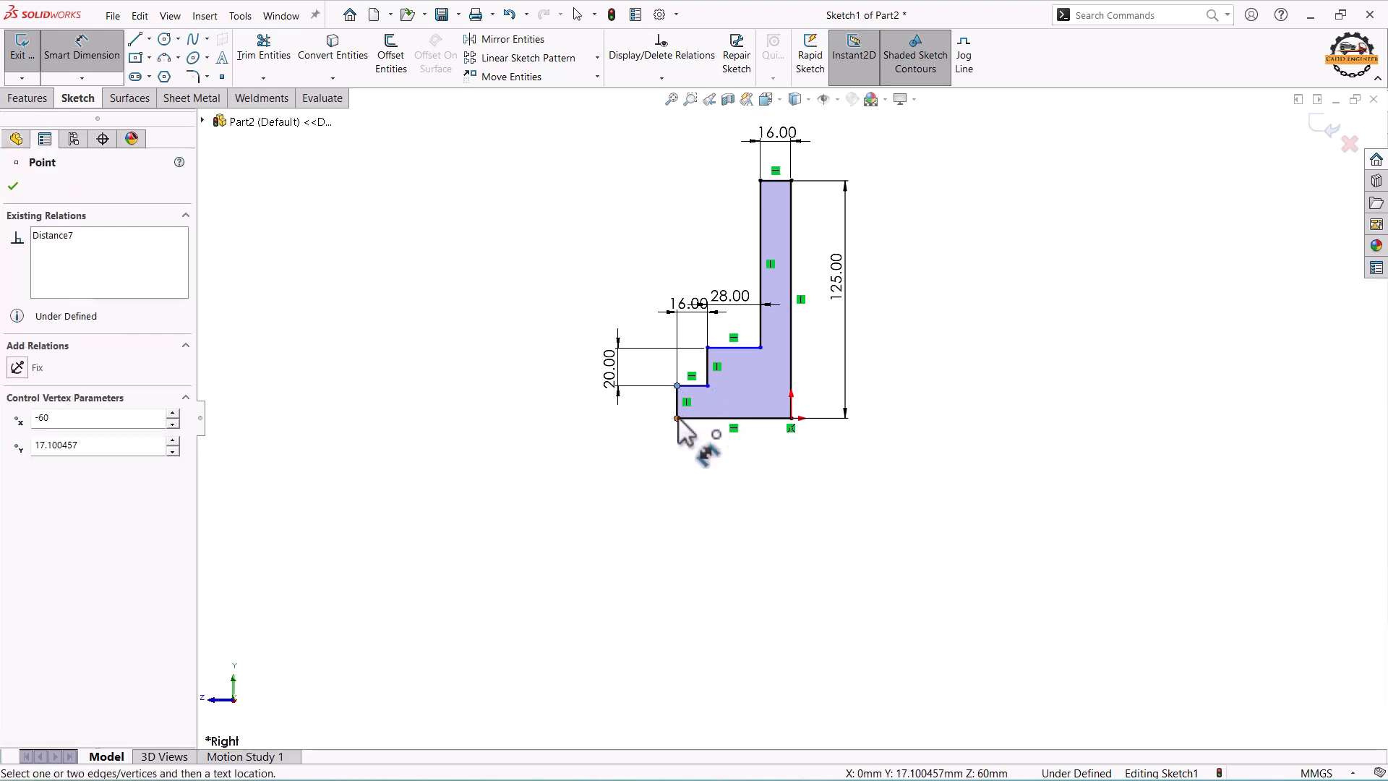
{"action": "left_click", "coordinate": [677, 418]}
{"action": "left_click", "coordinate": [610, 419]}
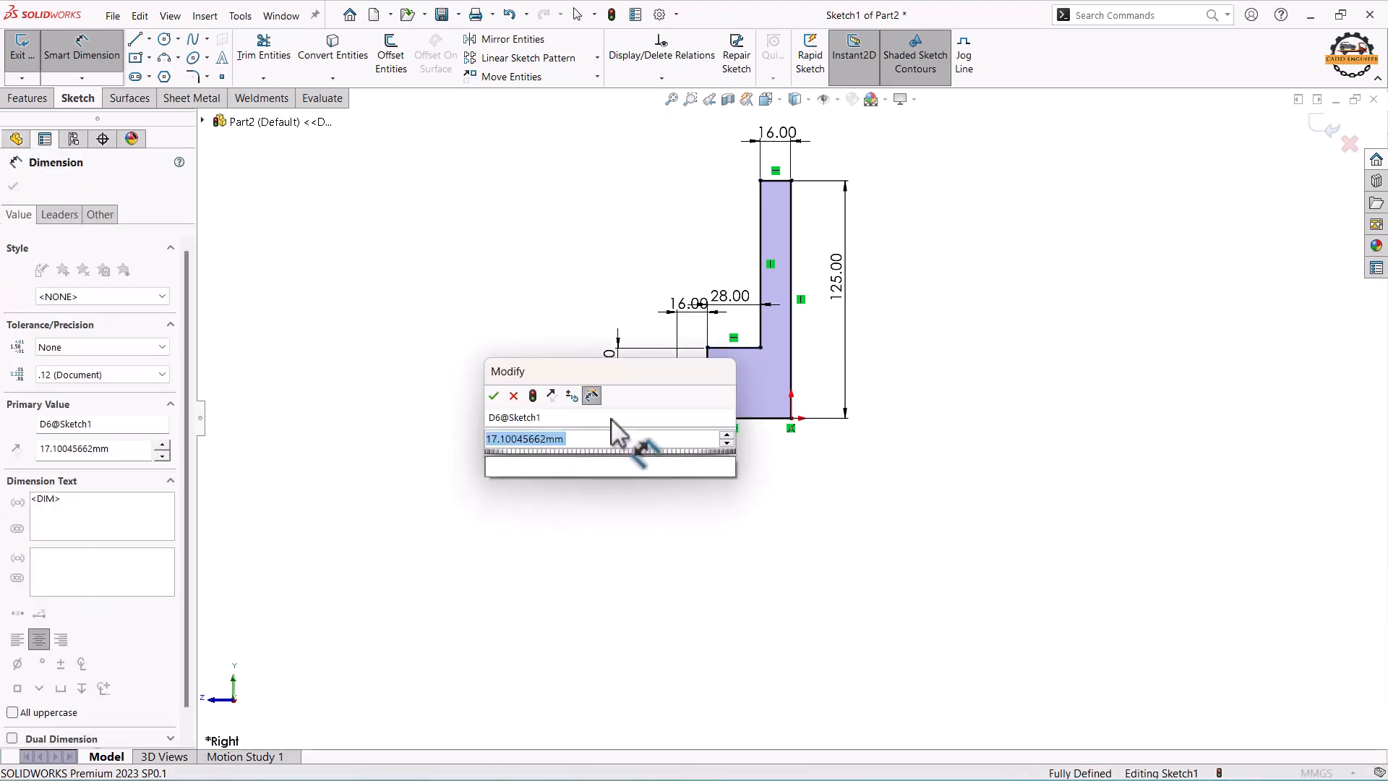
{"action": "type", "text": "12"}
{"action": "key", "text": "Return"}
{"action": "left_click", "coordinate": [1043, 349]}
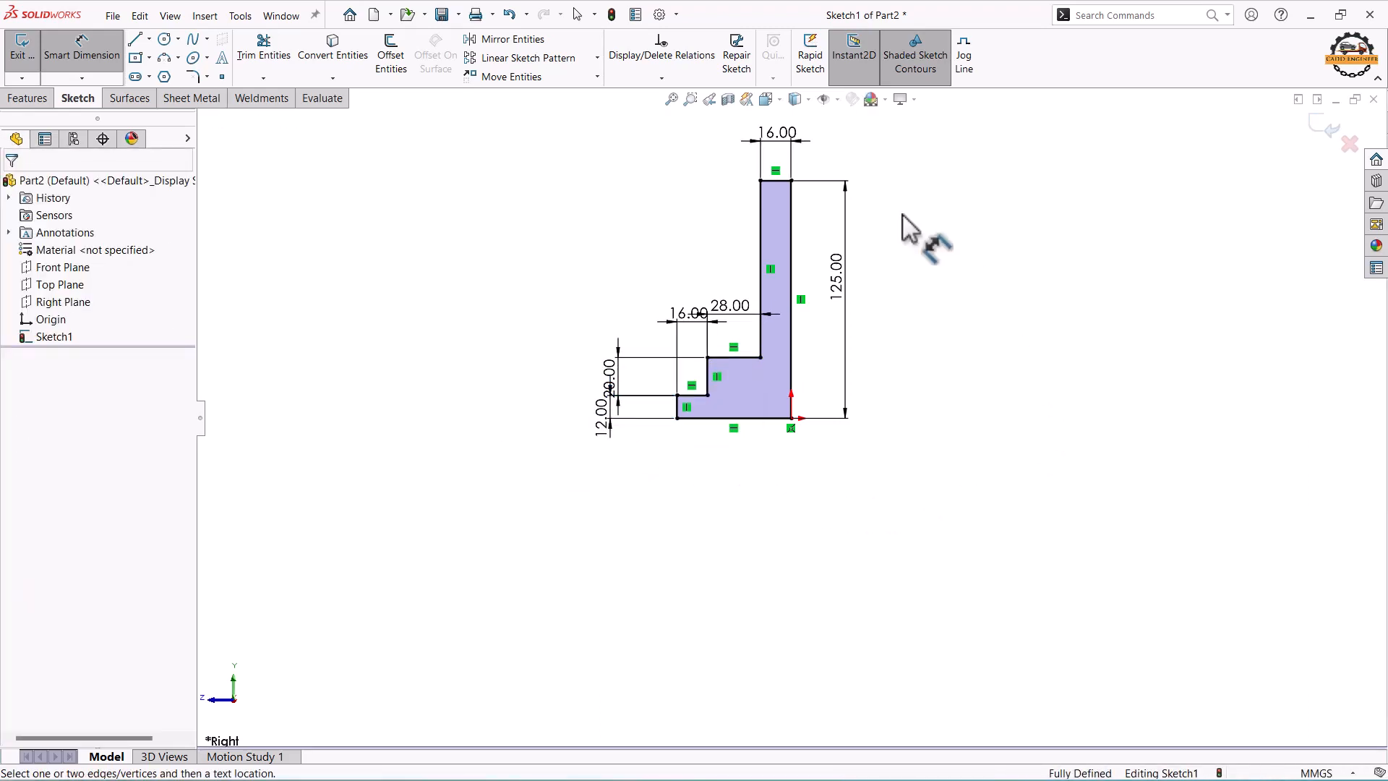
{"action": "scroll", "coordinate": [908, 221], "scroll_direction": "down", "scroll_amount": 1}
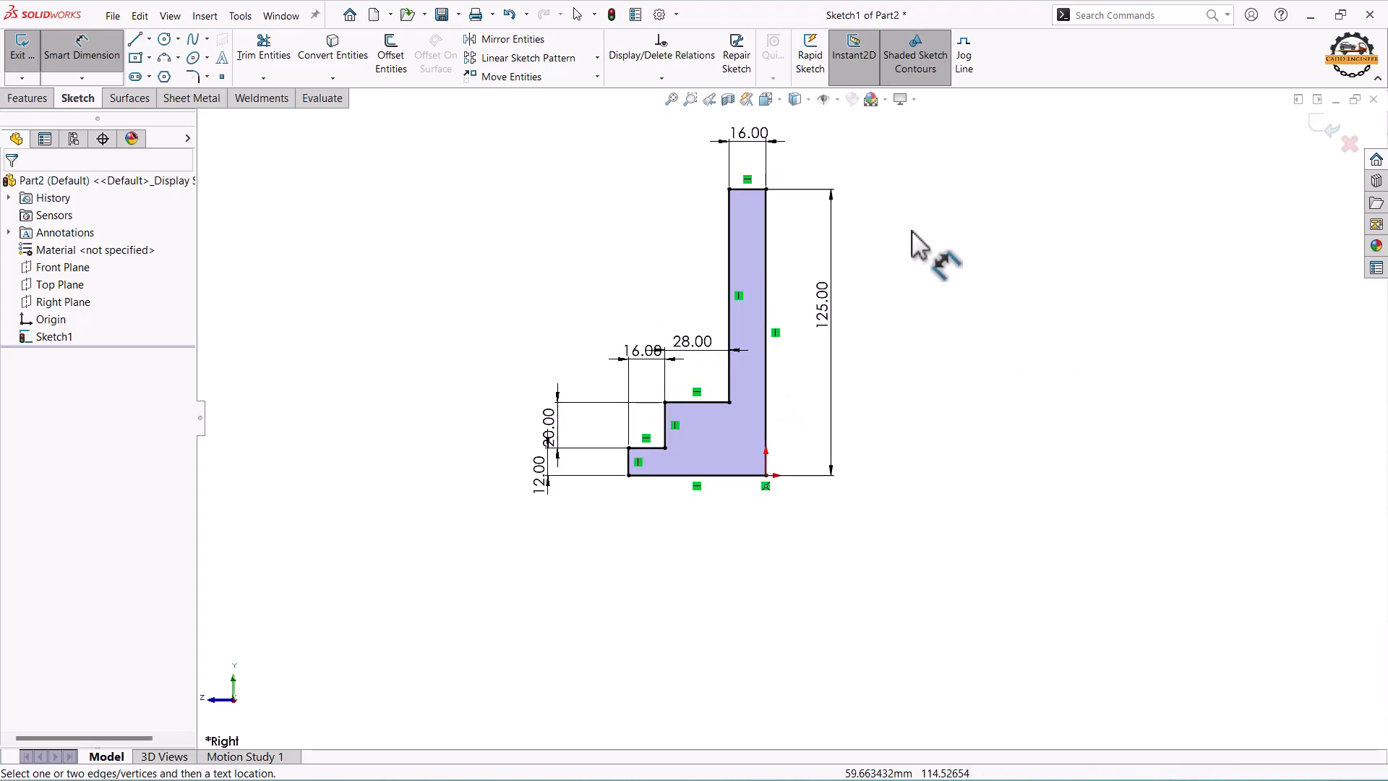
{"action": "left_click", "coordinate": [1313, 125]}
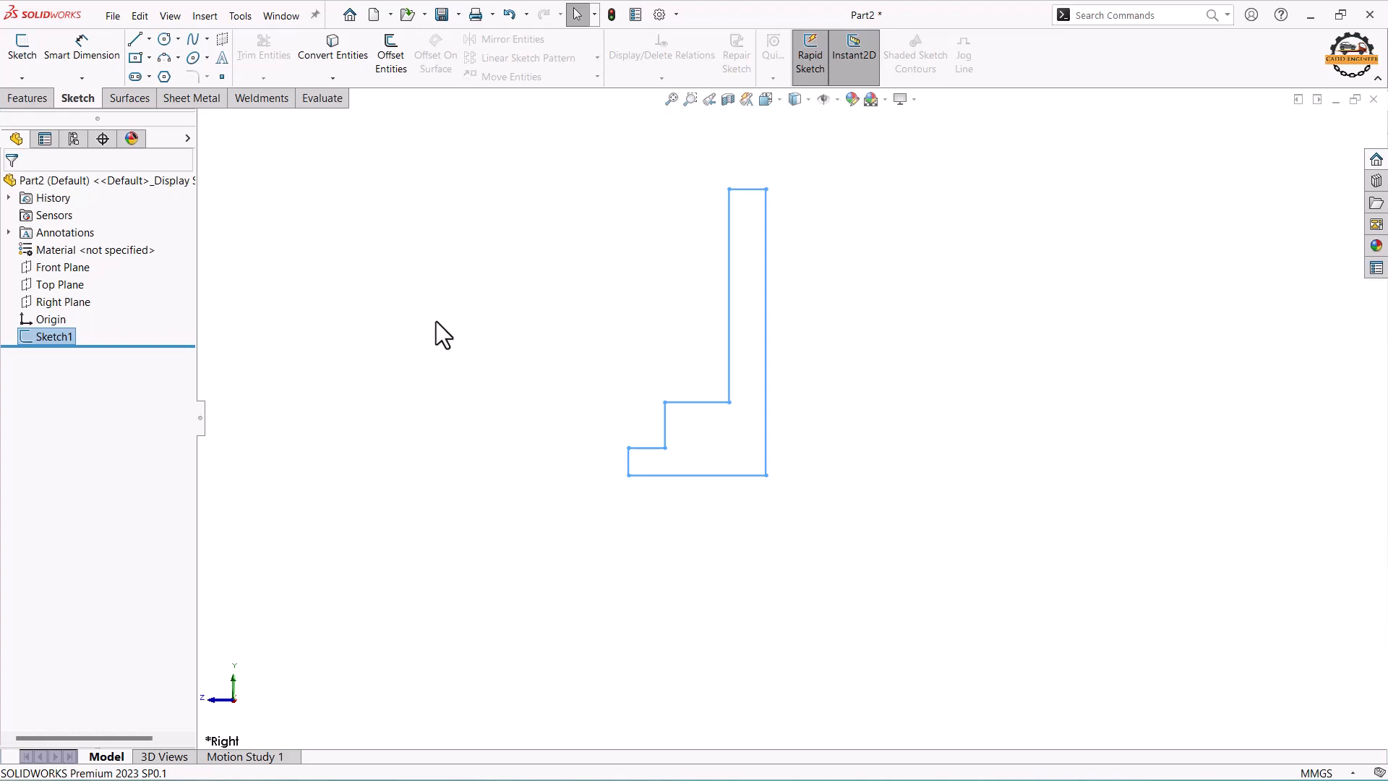
- Extrude the stepped profile 86 mm with the Mid Plane end condition
{"action": "left_click", "coordinate": [36, 103]}
{"action": "left_click", "coordinate": [27, 62]}
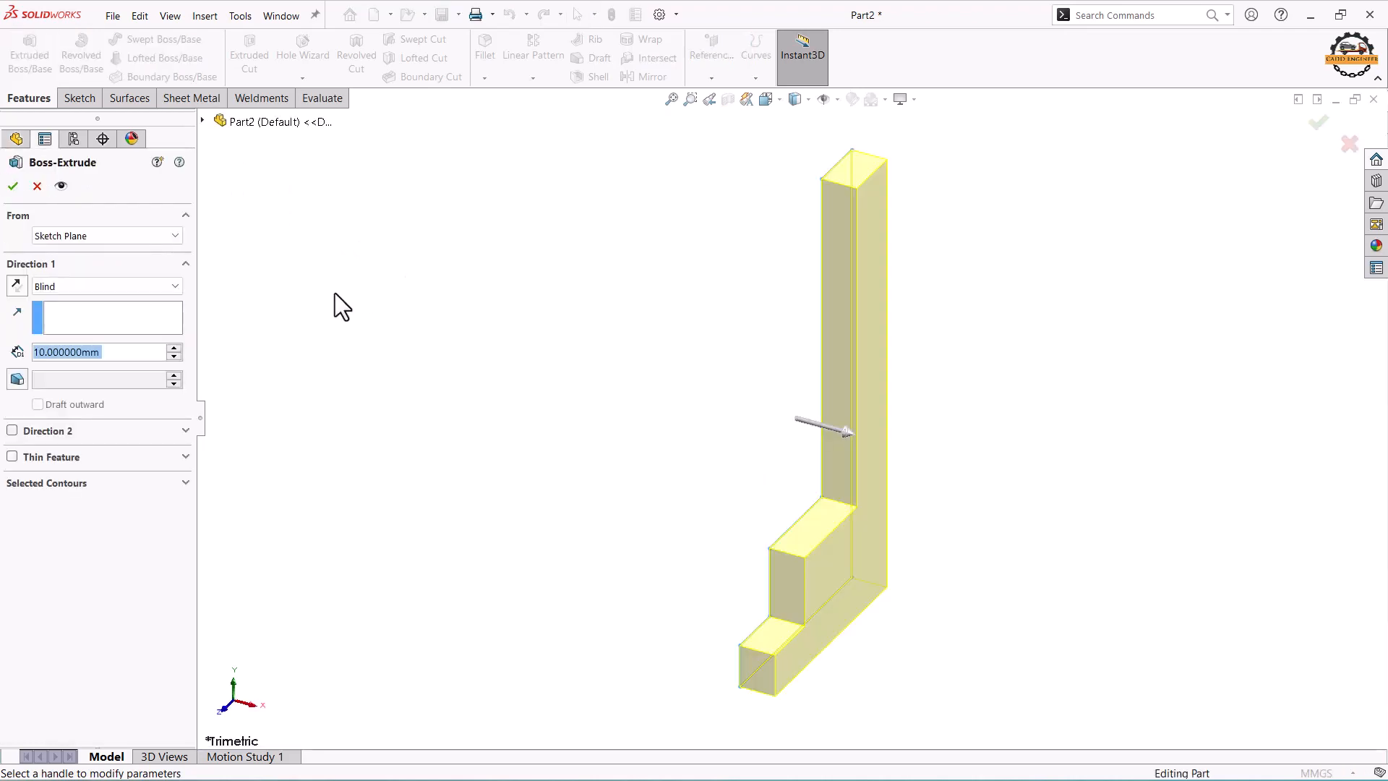
{"action": "left_click", "coordinate": [107, 286]}
{"action": "left_click", "coordinate": [91, 363]}
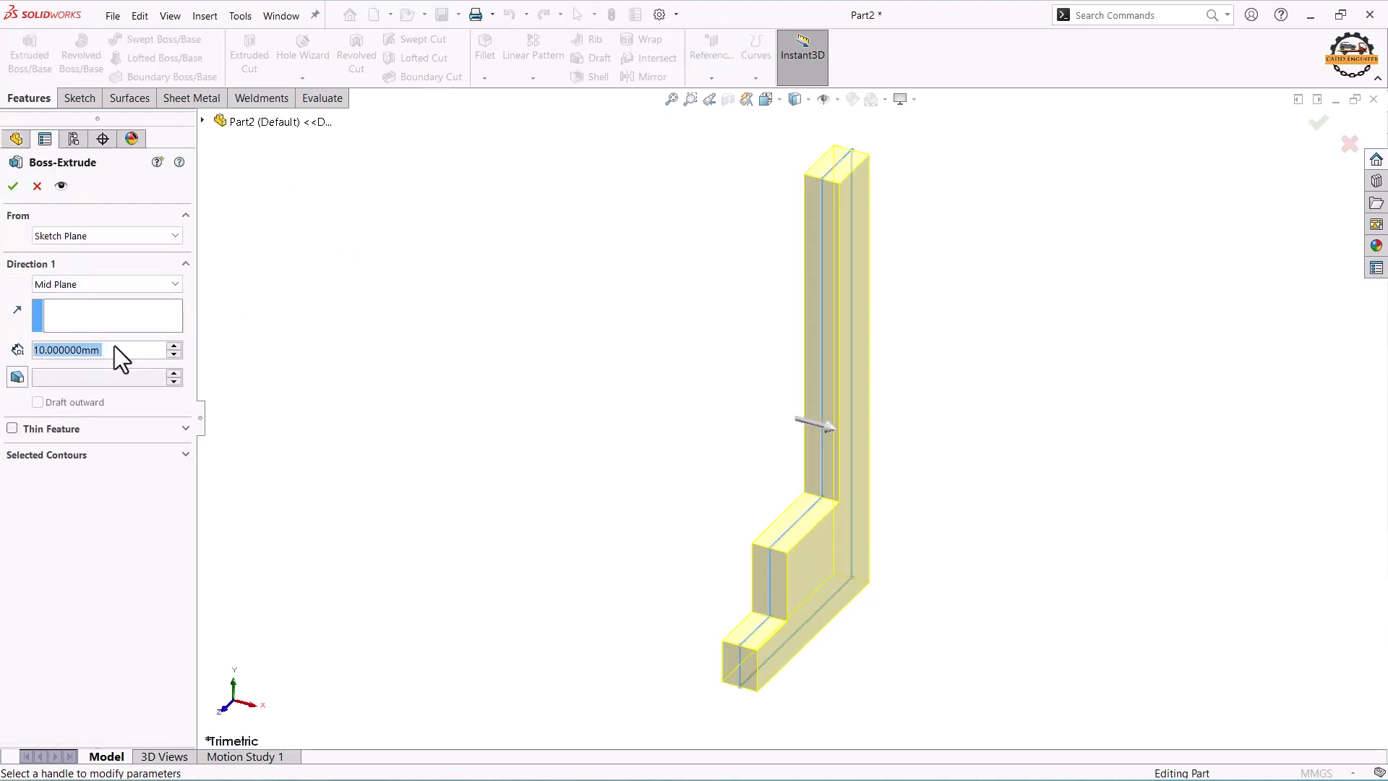
{"action": "type", "text": "86"}
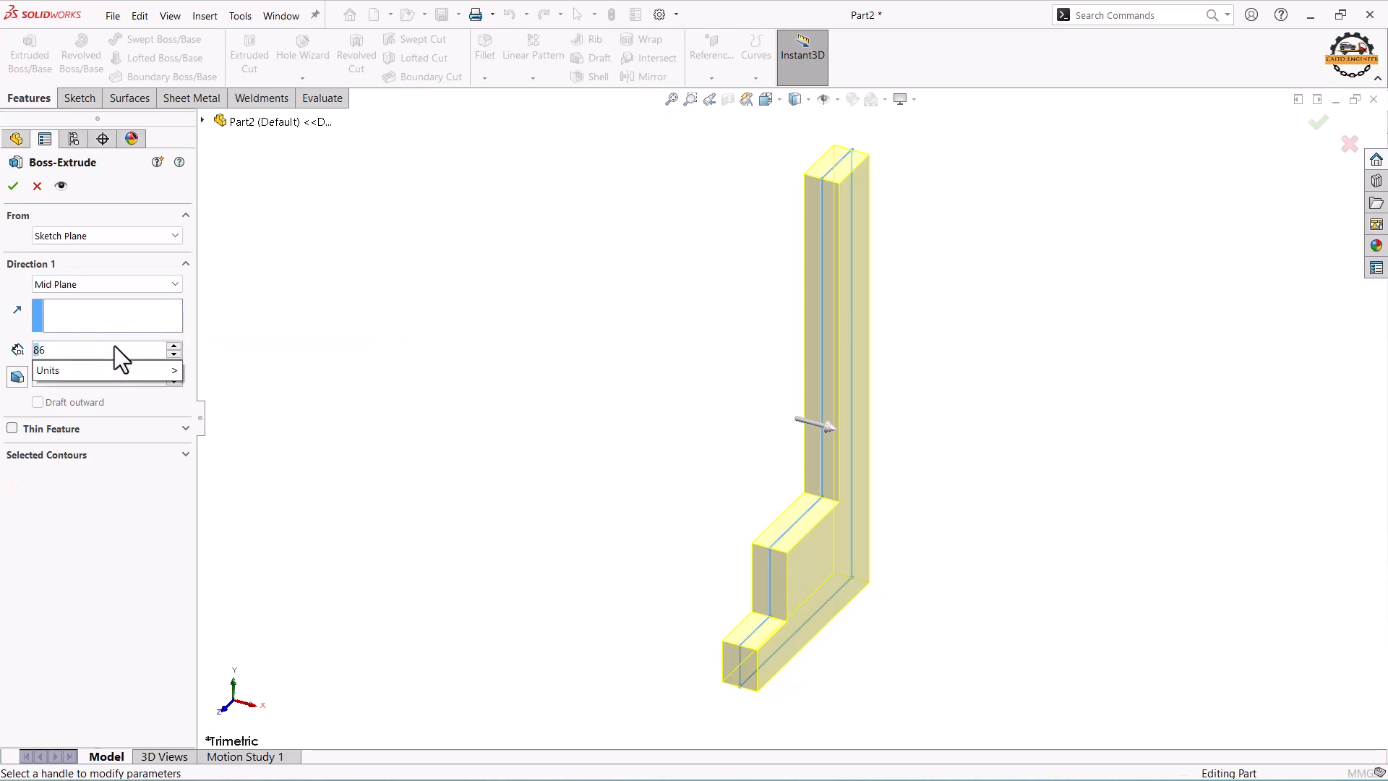
{"action": "key", "text": "Return"}
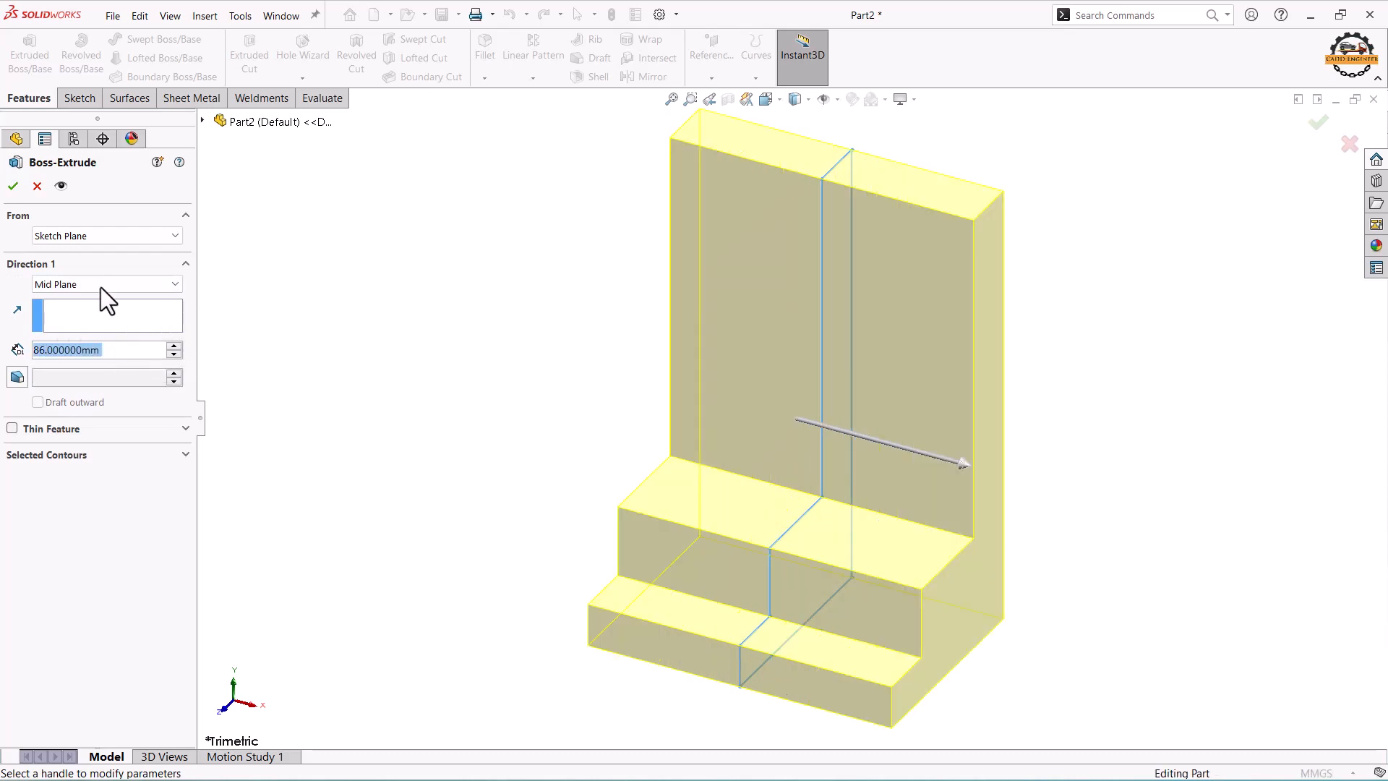
{"action": "left_click", "coordinate": [14, 187]}
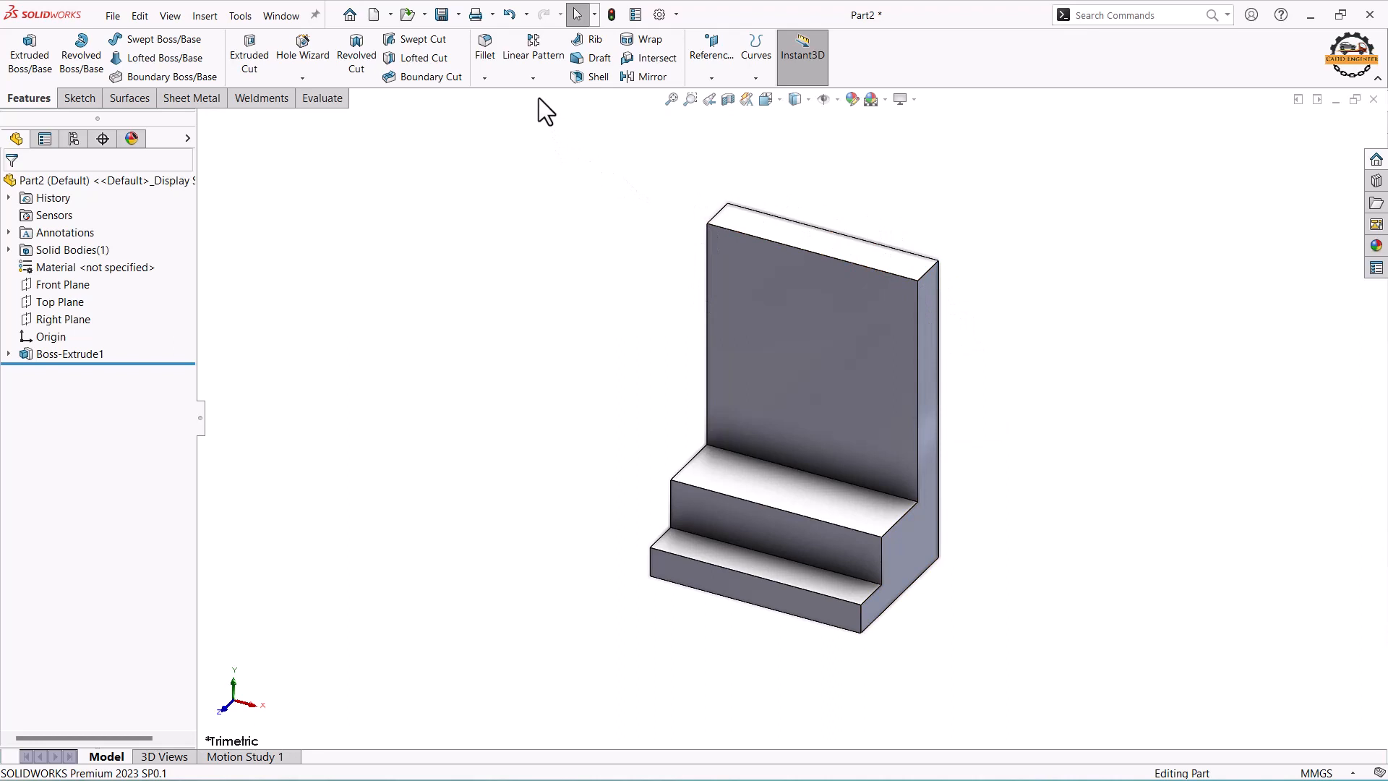
- Apply a full round fillet to the upright, using its top face as the center face set and its two end faces as side sets
{"action": "left_click", "coordinate": [488, 80]}
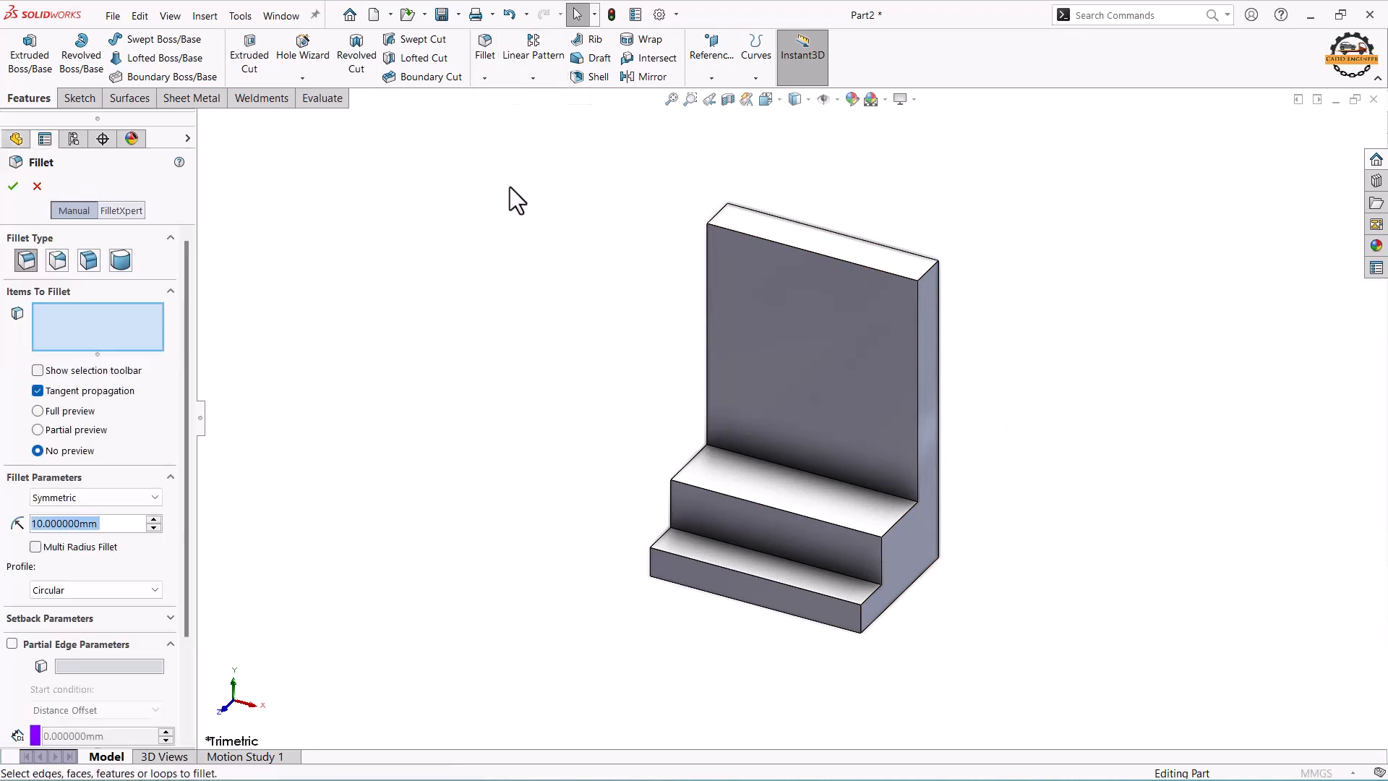
{"action": "left_click", "coordinate": [120, 260]}
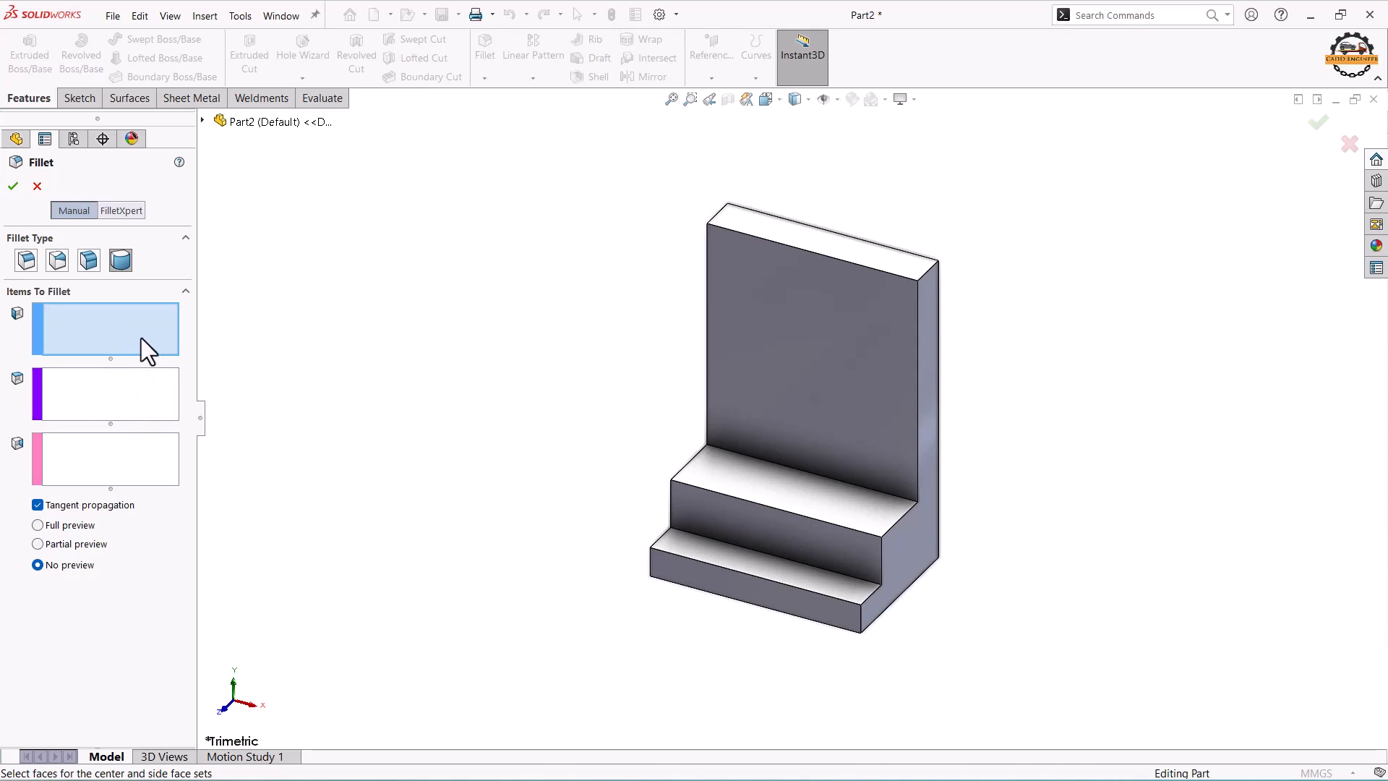
{"action": "middle_click_drag", "start_coordinate": [418, 370], "coordinate": [693, 350]}
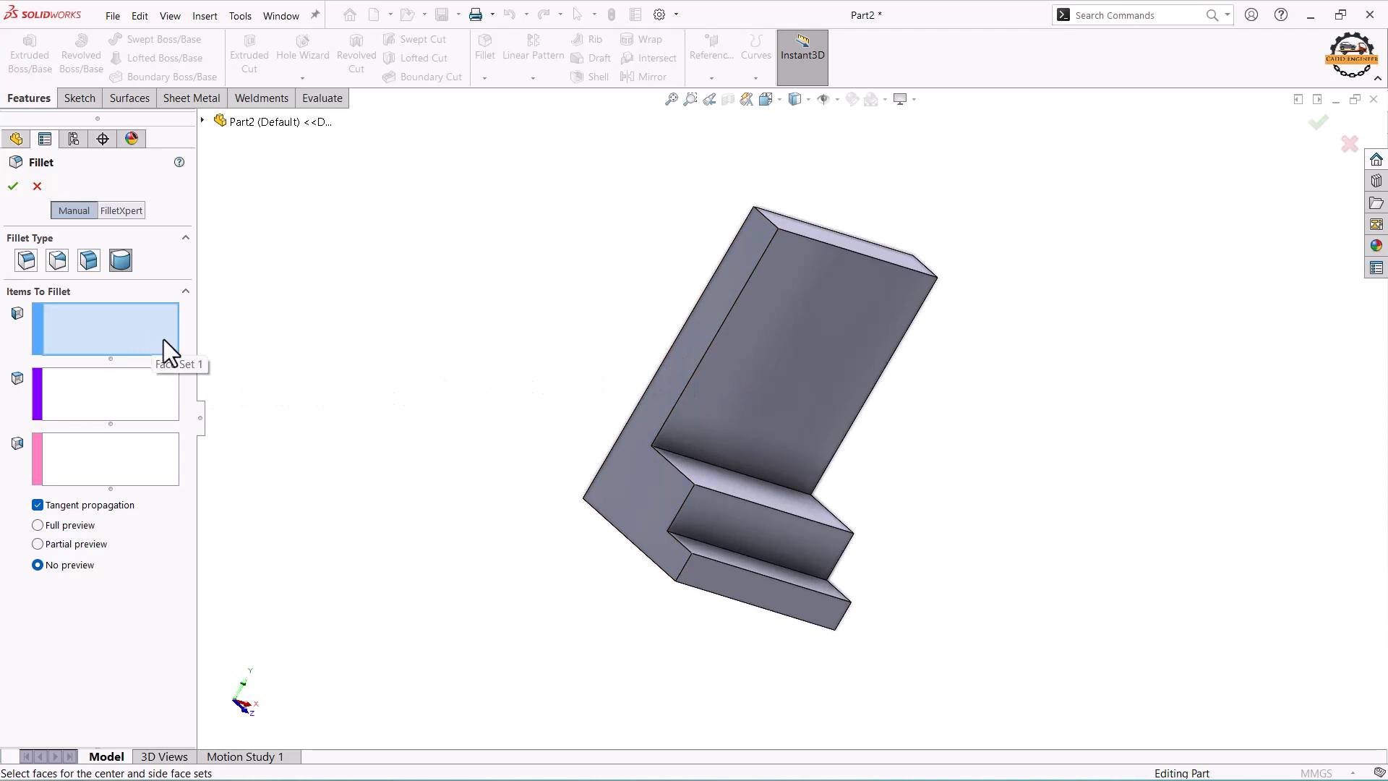
{"action": "left_click", "coordinate": [719, 297]}
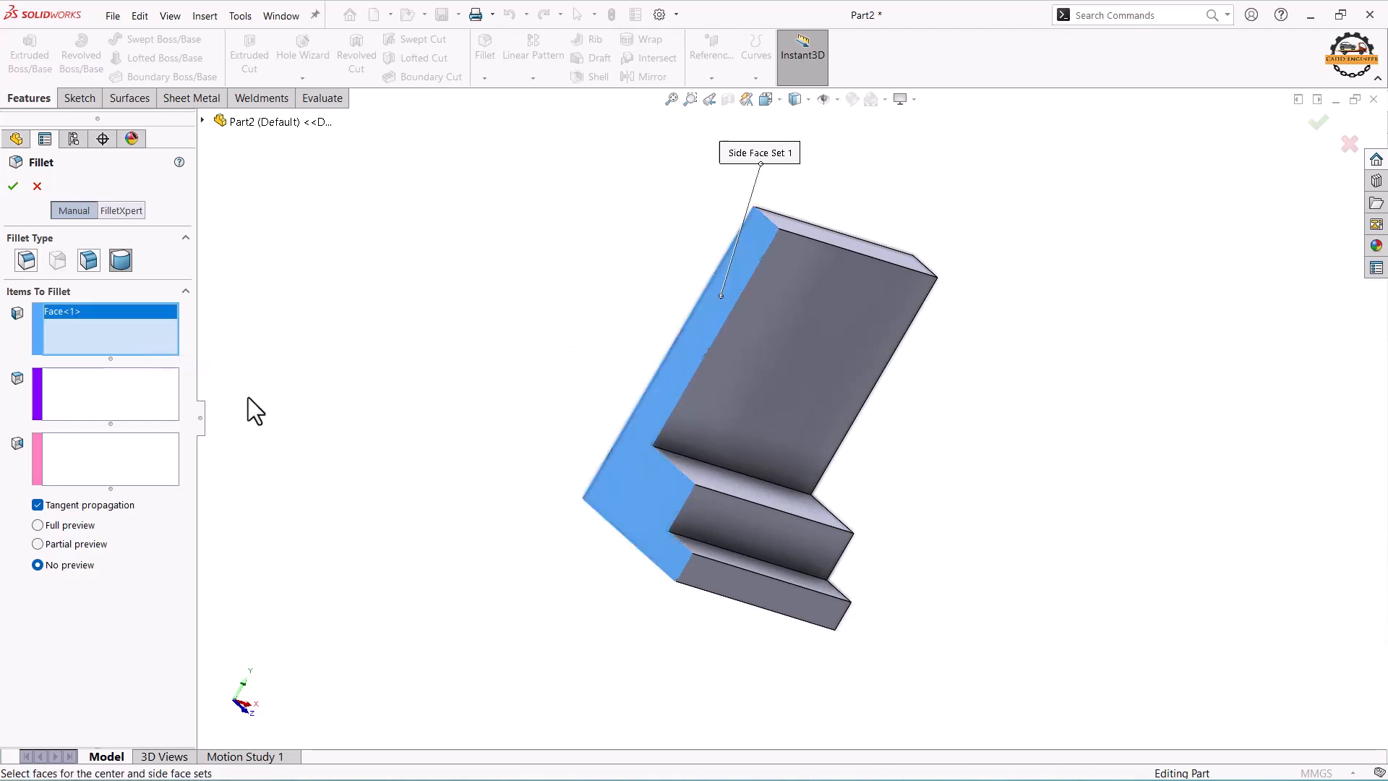
{"action": "left_click", "coordinate": [150, 402]}
{"action": "middle_click_drag", "start_coordinate": [390, 379], "coordinate": [448, 376]}
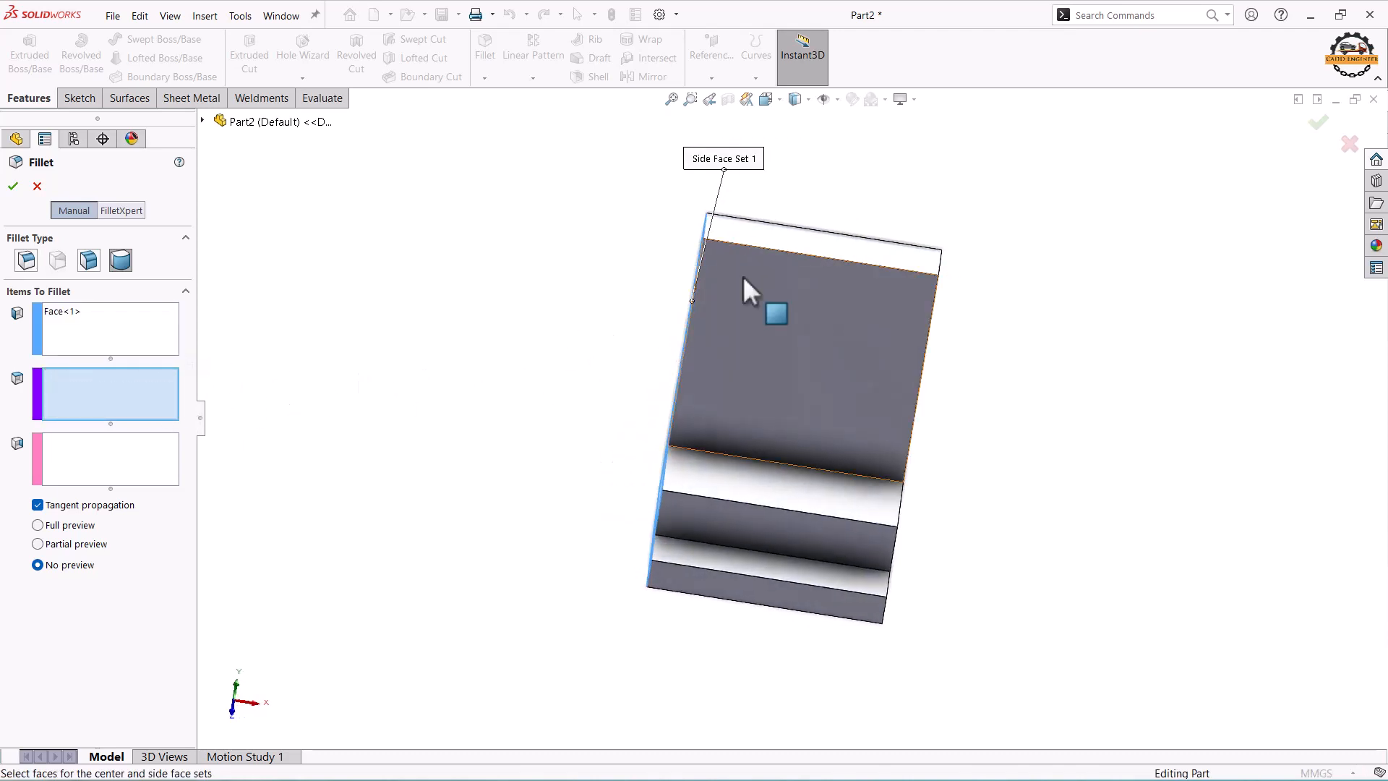
{"action": "left_click", "coordinate": [782, 241]}
{"action": "left_click", "coordinate": [163, 455]}
{"action": "middle_click_drag", "start_coordinate": [434, 449], "coordinate": [224, 470]}
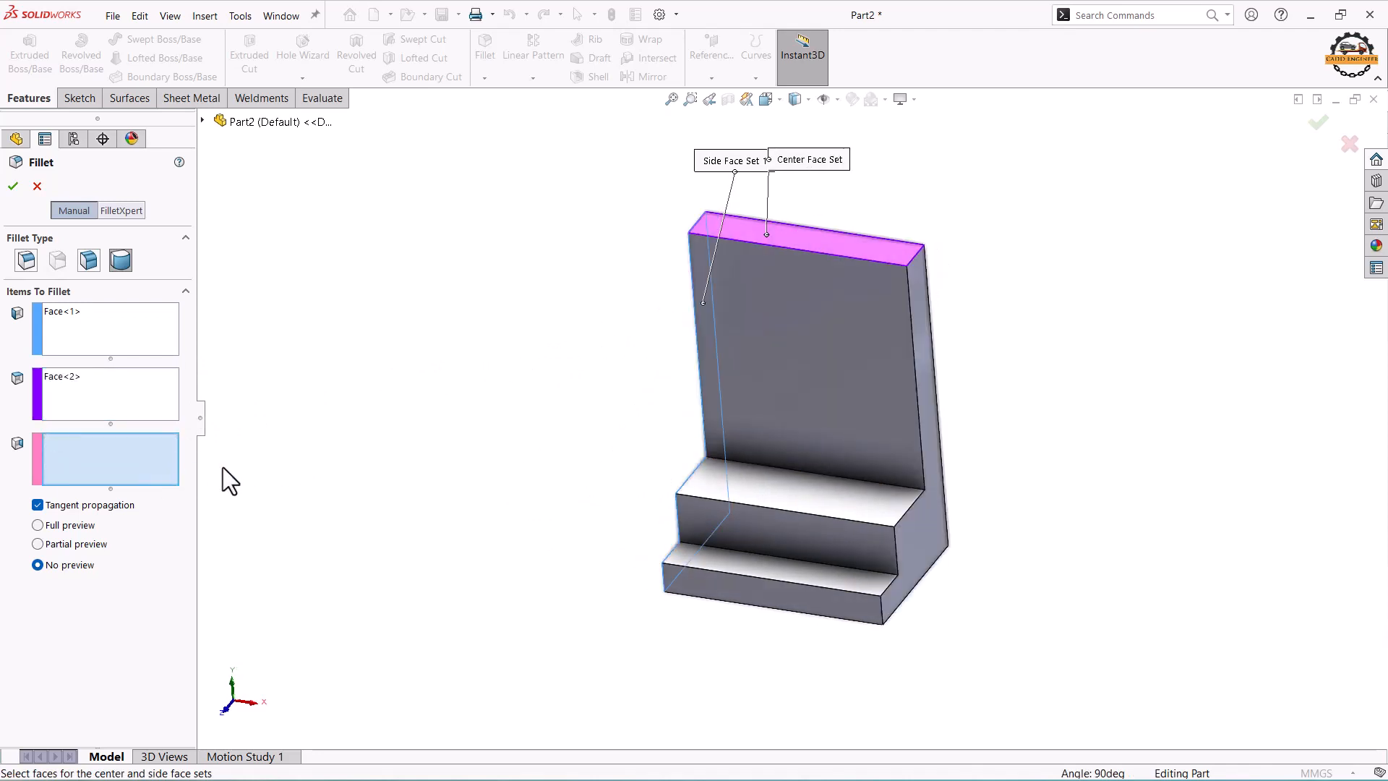
{"action": "left_click", "coordinate": [927, 334]}
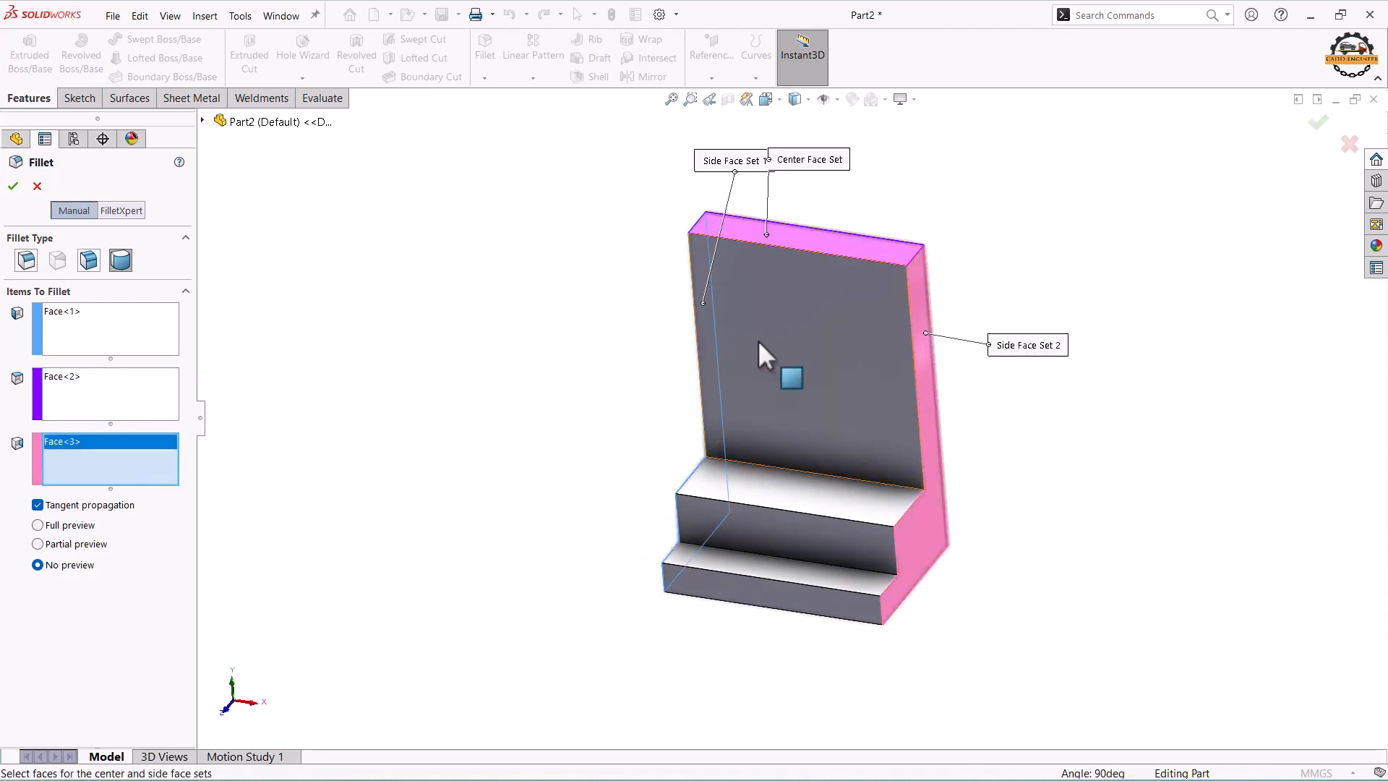
{"action": "left_click", "coordinate": [16, 191]}
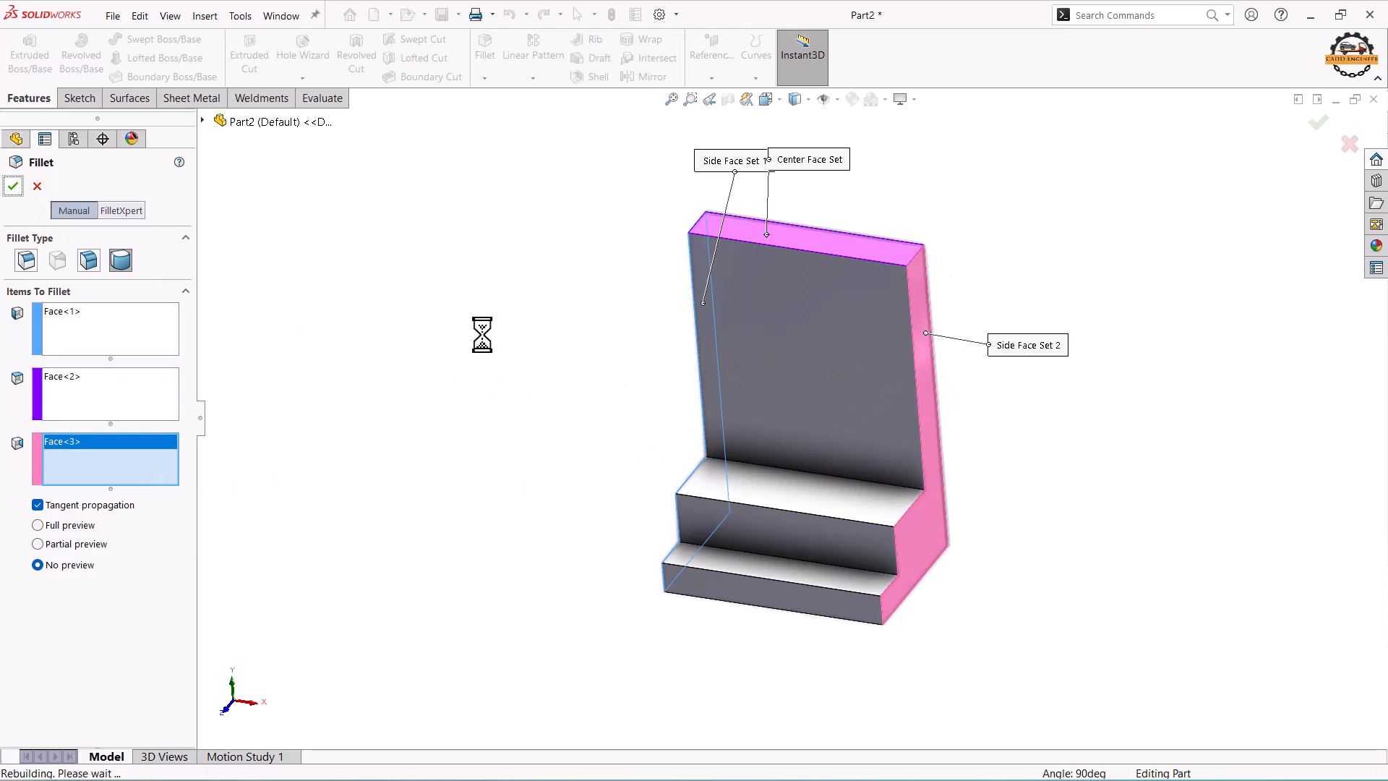
- Set up an asymmetric distance-distance chamfer on the short vertical edge at the lower step's right front corner
{"action": "middle_click_drag", "start_coordinate": [652, 388], "coordinate": [598, 422]}
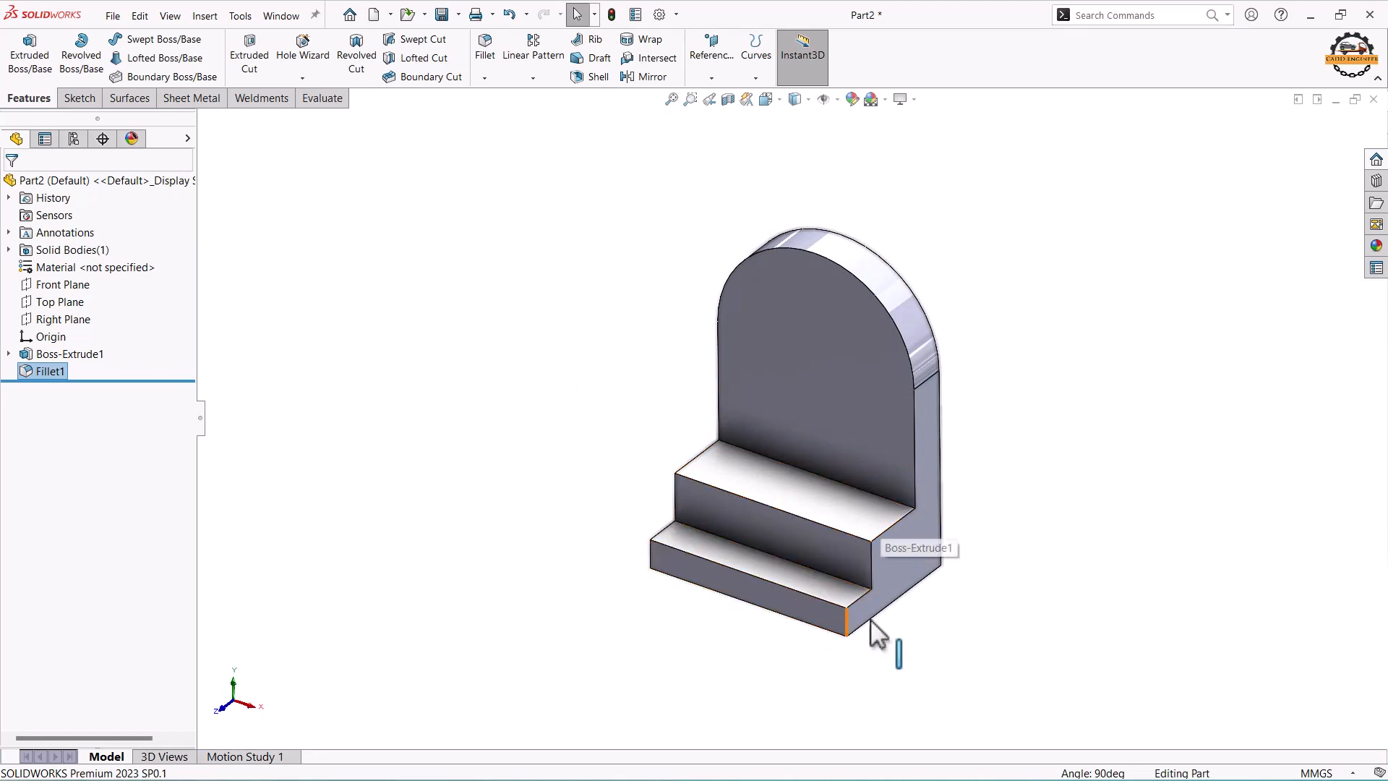
{"action": "scroll", "coordinate": [978, 606], "scroll_direction": "down", "scroll_amount": 2}
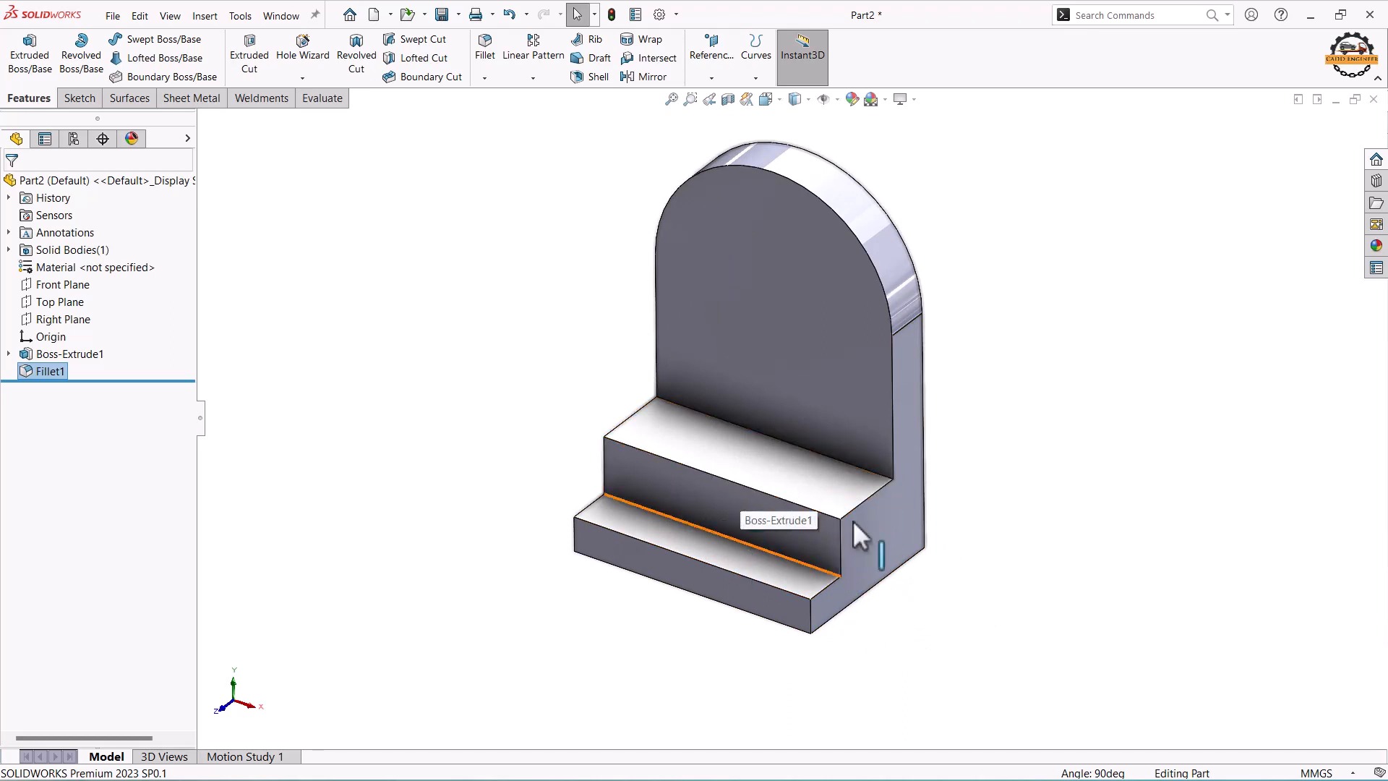
{"action": "middle_click_drag", "start_coordinate": [905, 576], "coordinate": [868, 521]}
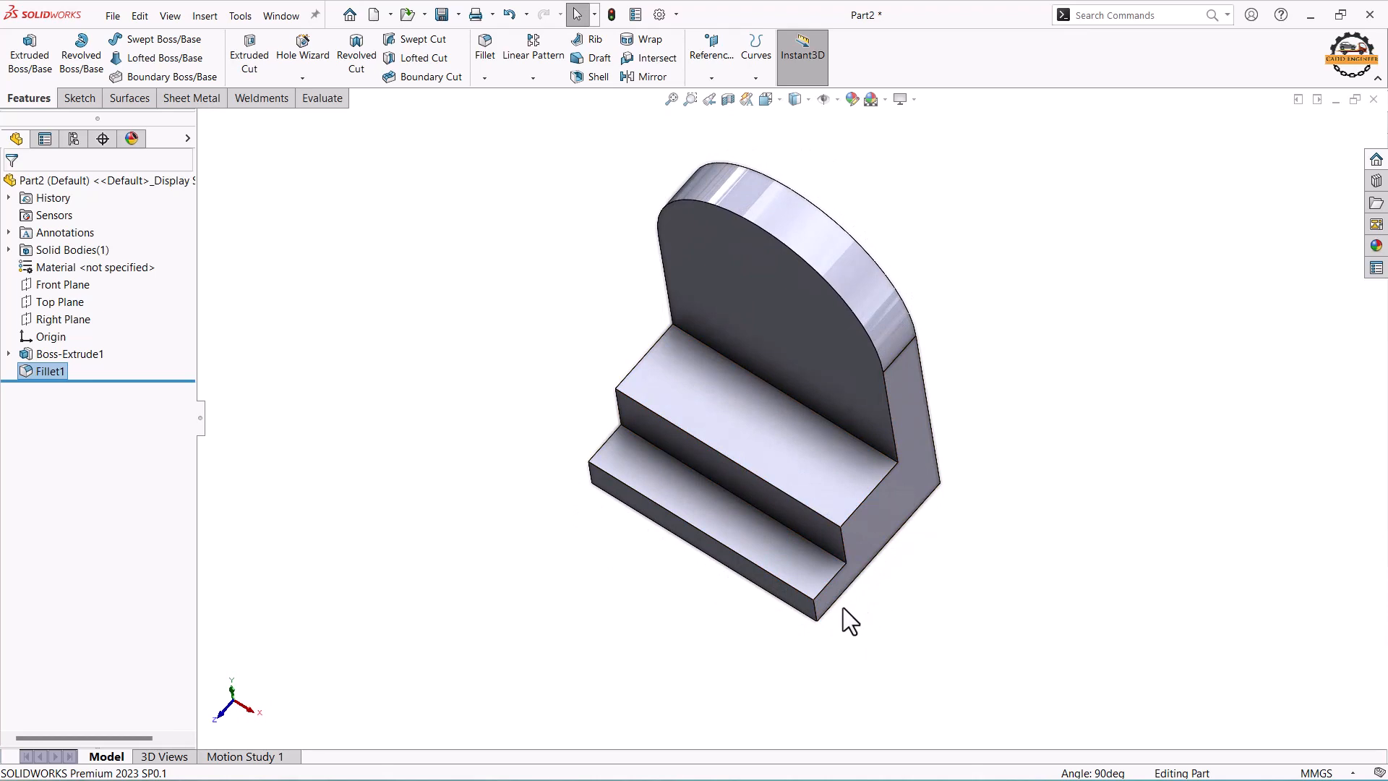
{"action": "middle_click_drag", "start_coordinate": [843, 607], "coordinate": [855, 521]}
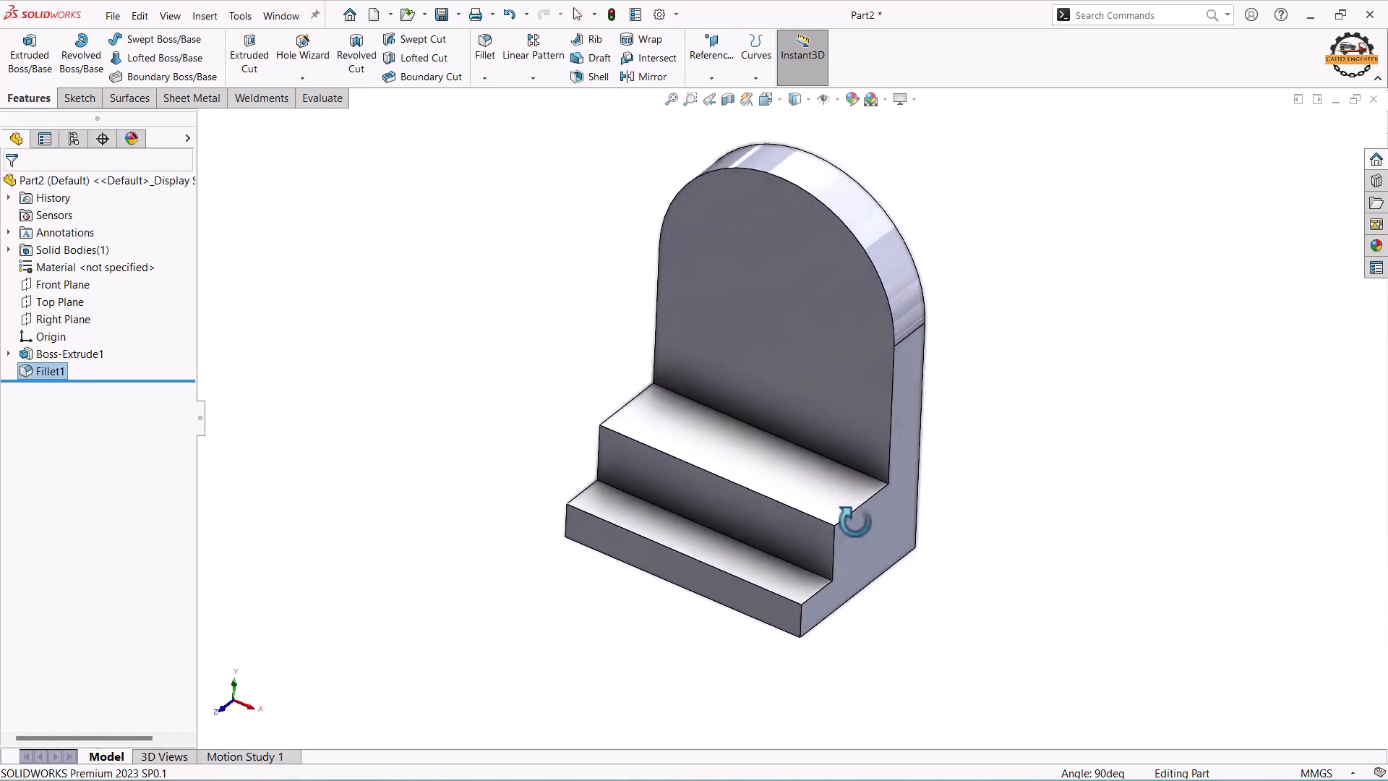
{"action": "left_click", "coordinate": [486, 78]}
{"action": "left_click", "coordinate": [515, 115]}
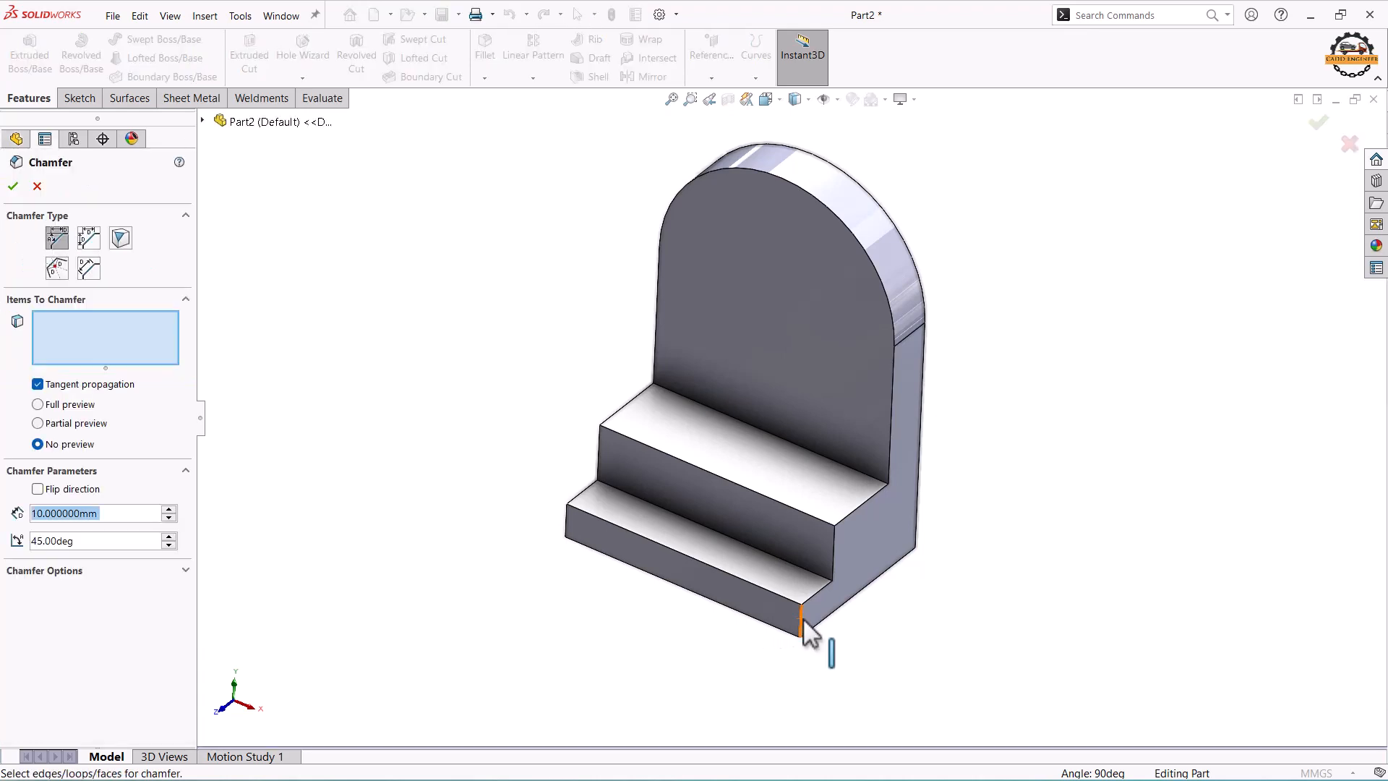
{"action": "left_click", "coordinate": [723, 600]}
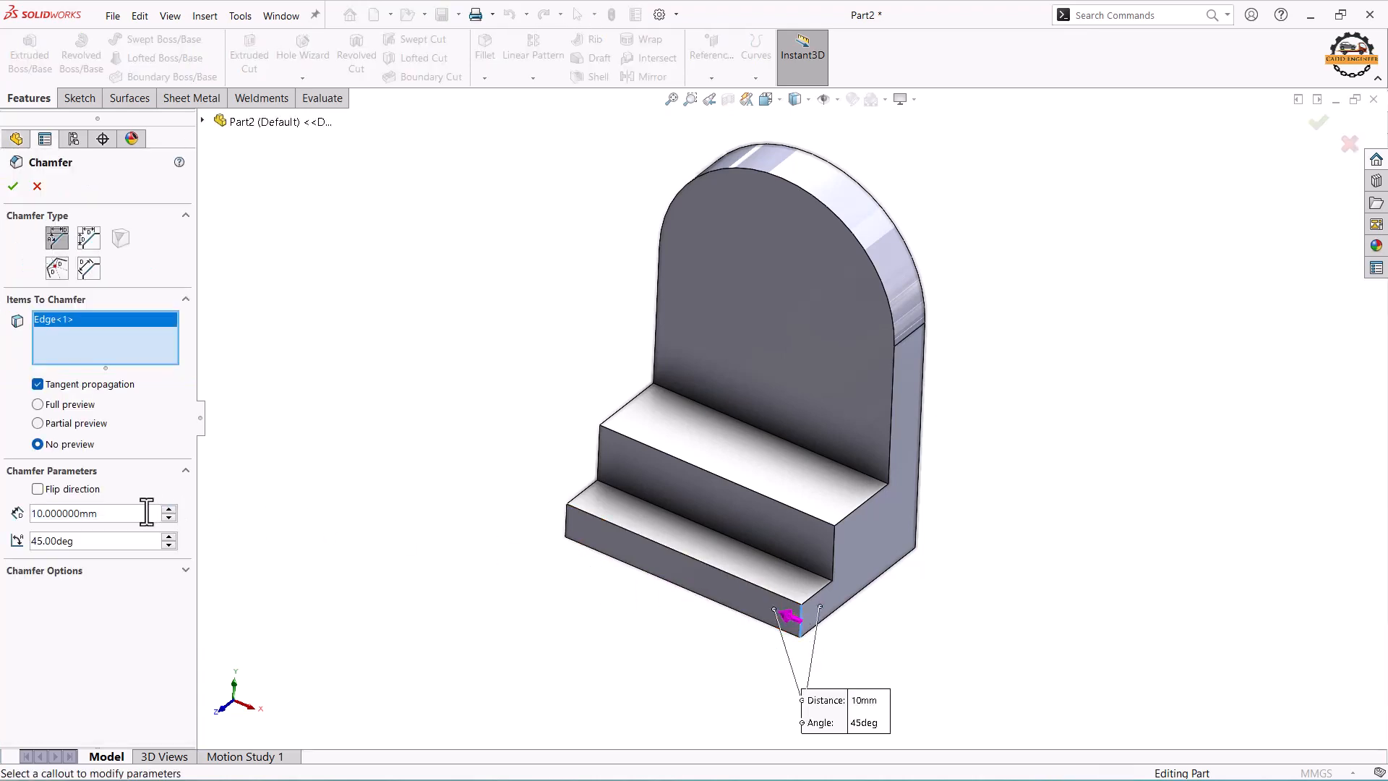
{"action": "left_click", "coordinate": [83, 242]}
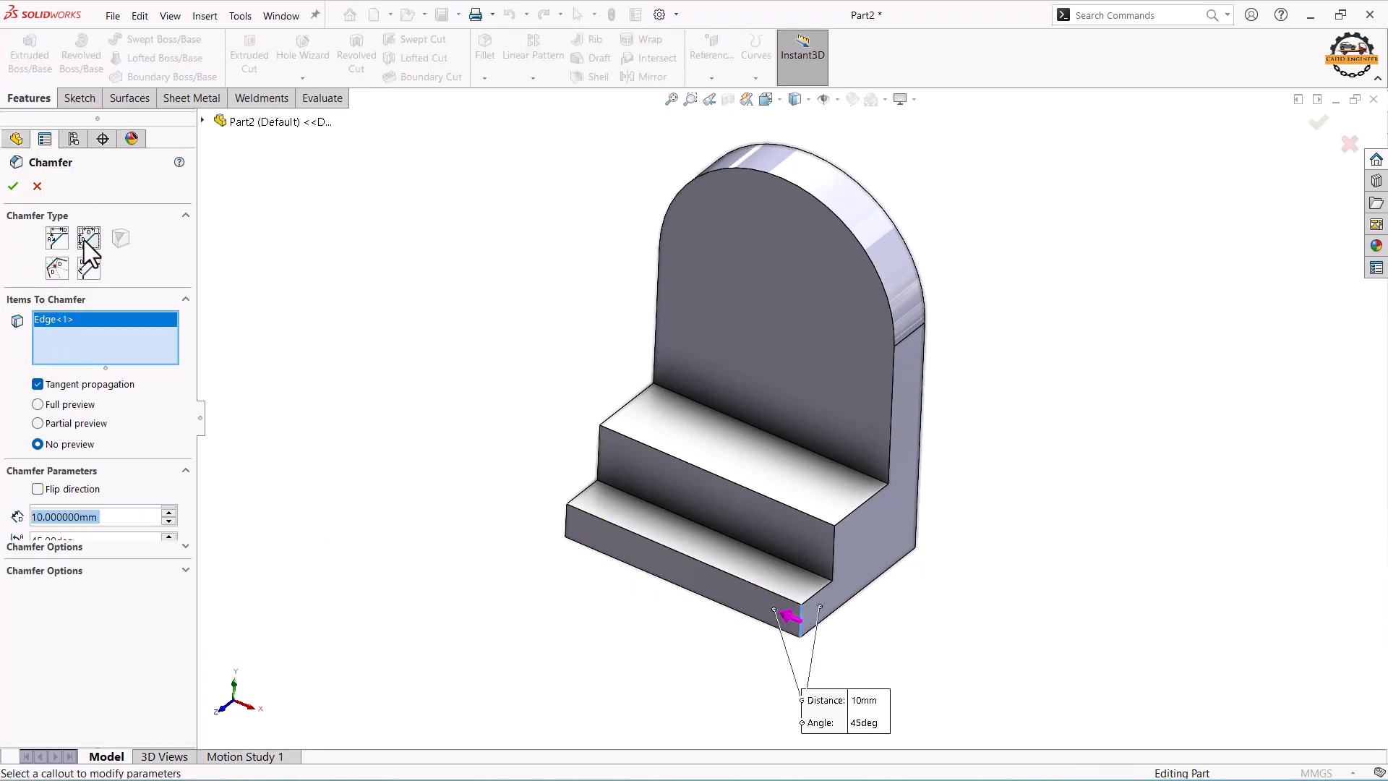
{"action": "left_click", "coordinate": [109, 492]}
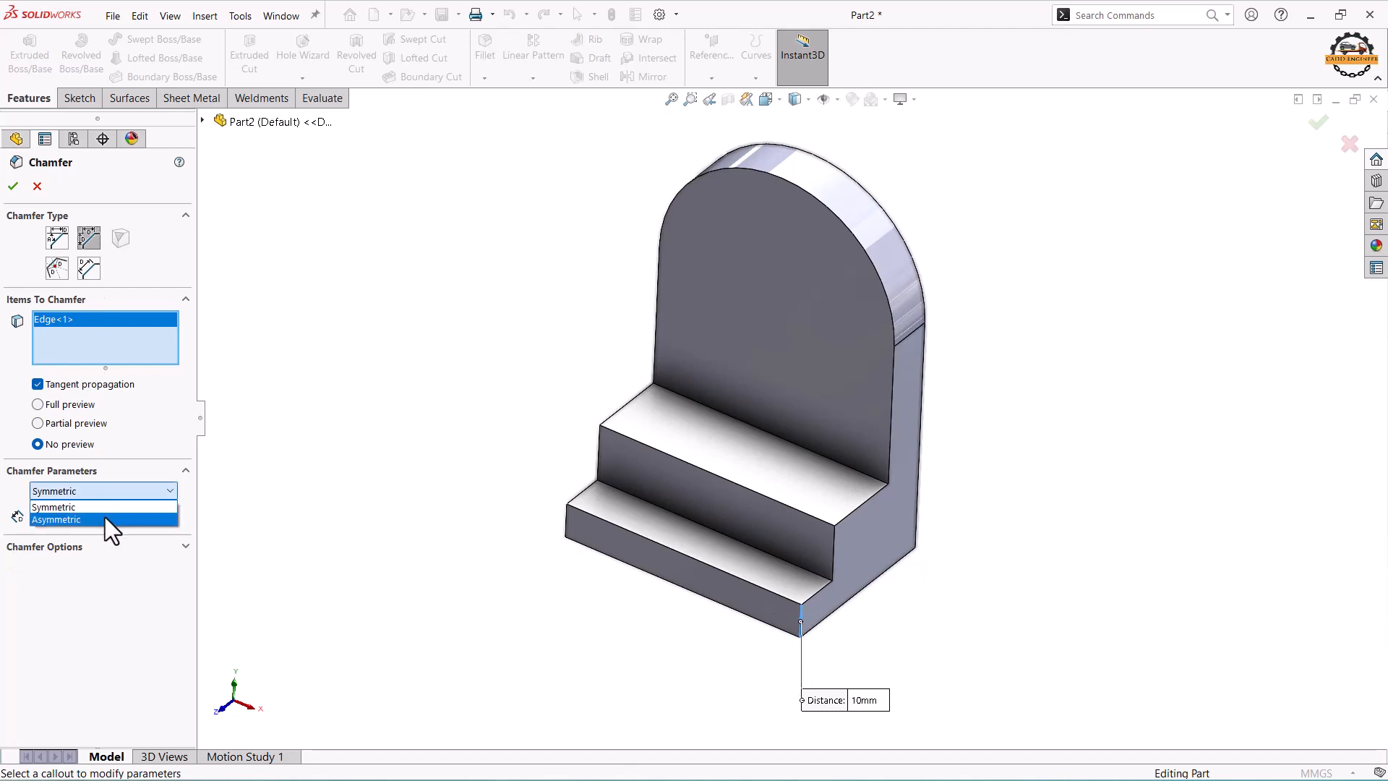
{"action": "left_click", "coordinate": [107, 518]}
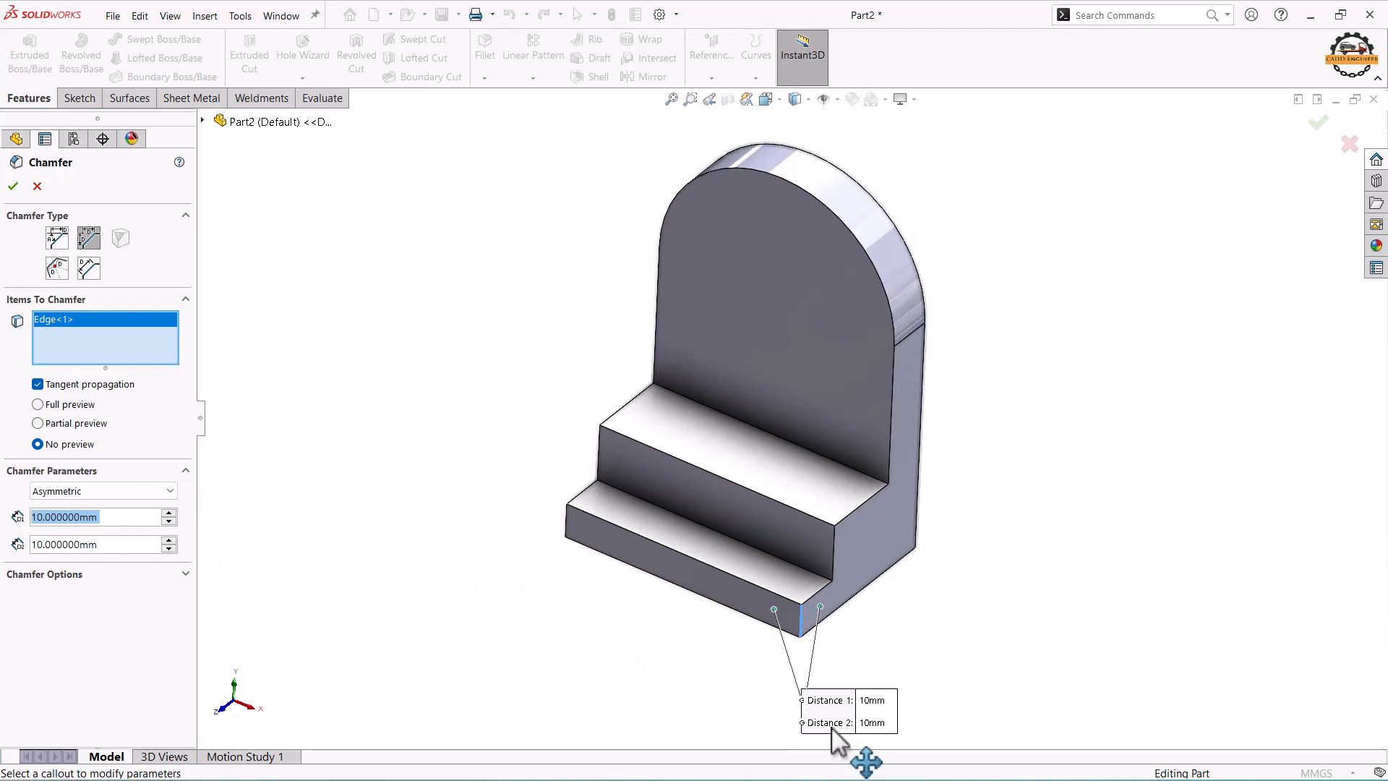
- Set the chamfer's Distance 1 to 30 mm and Distance 2 to 24 mm, and apply the chamfer
{"action": "left_click", "coordinate": [875, 723]}
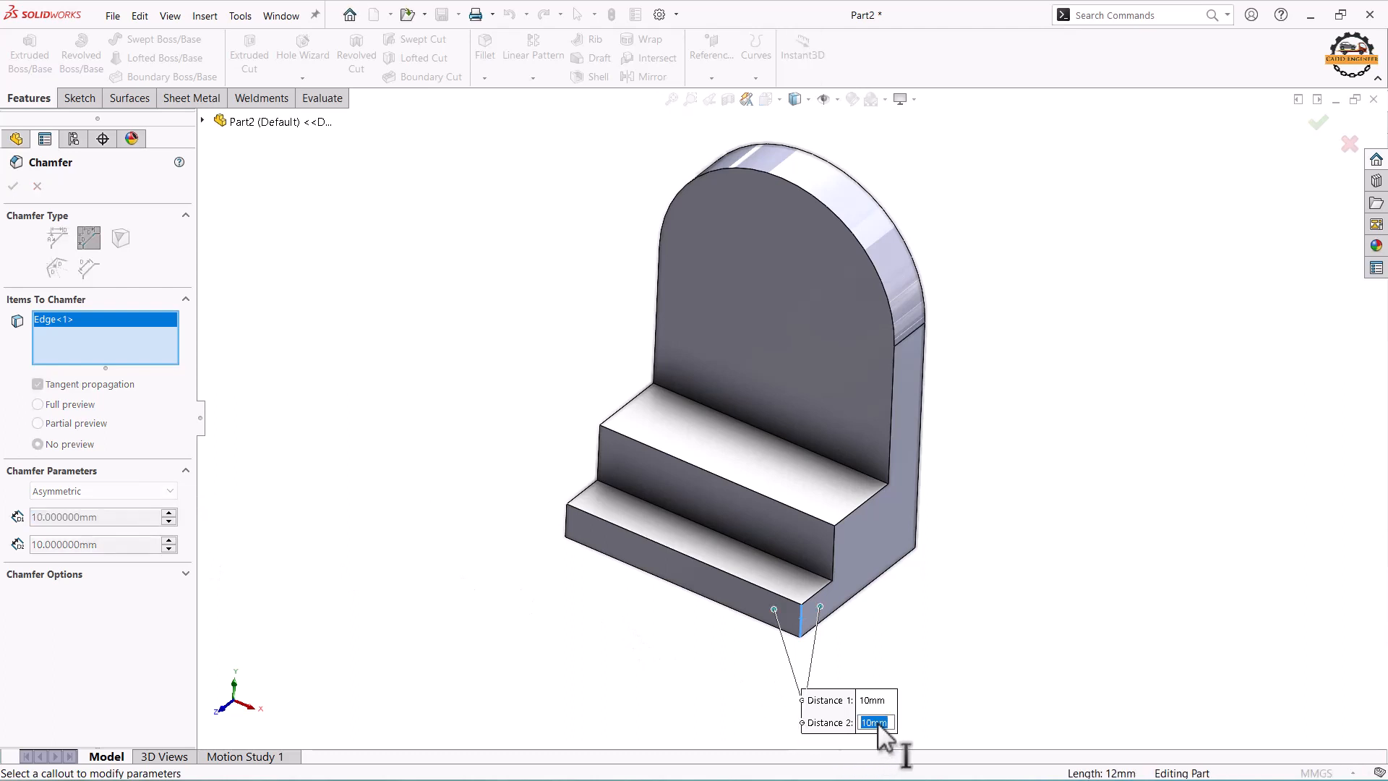
{"action": "type", "text": "24"}
{"action": "key", "text": "Return"}
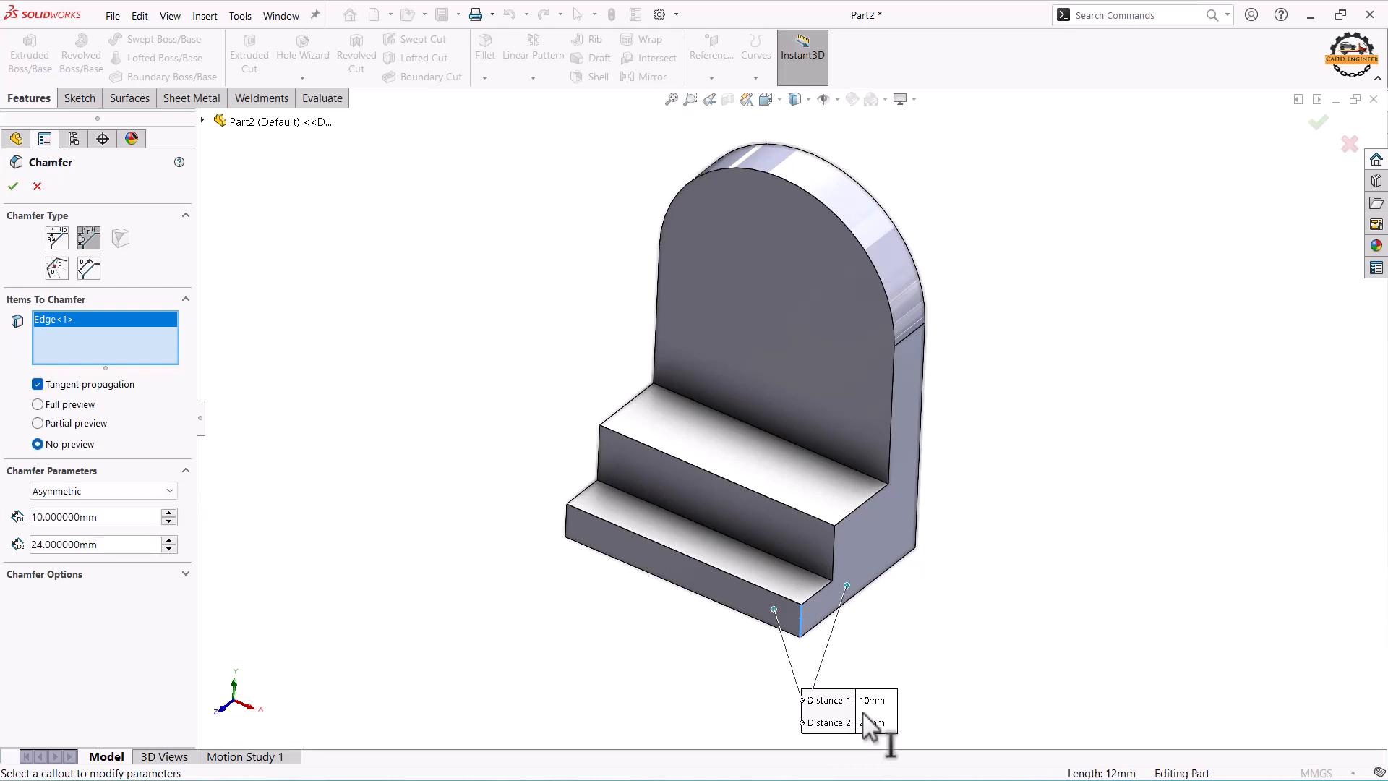
{"action": "left_click", "coordinate": [885, 703]}
{"action": "type", "text": "30"}
{"action": "key", "text": "Return"}
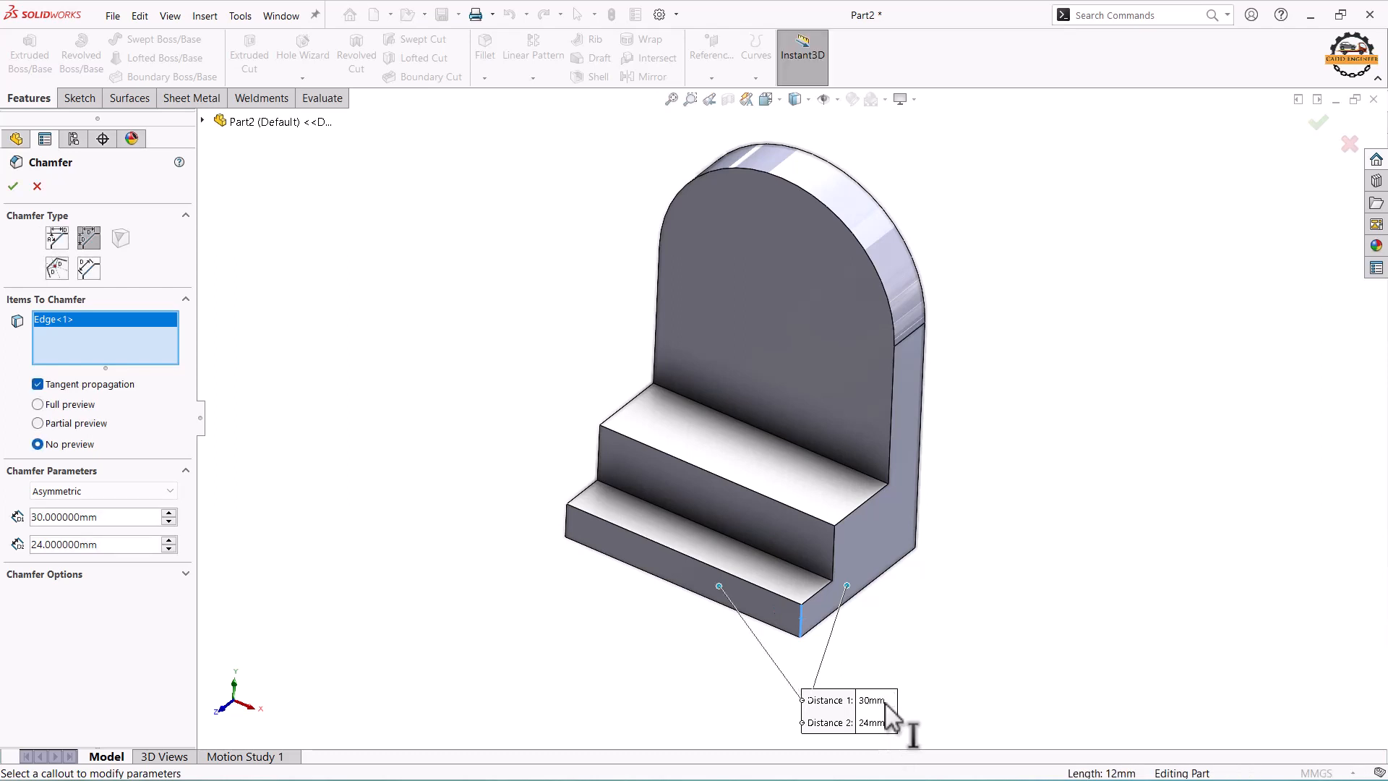
{"action": "left_click", "coordinate": [12, 187]}
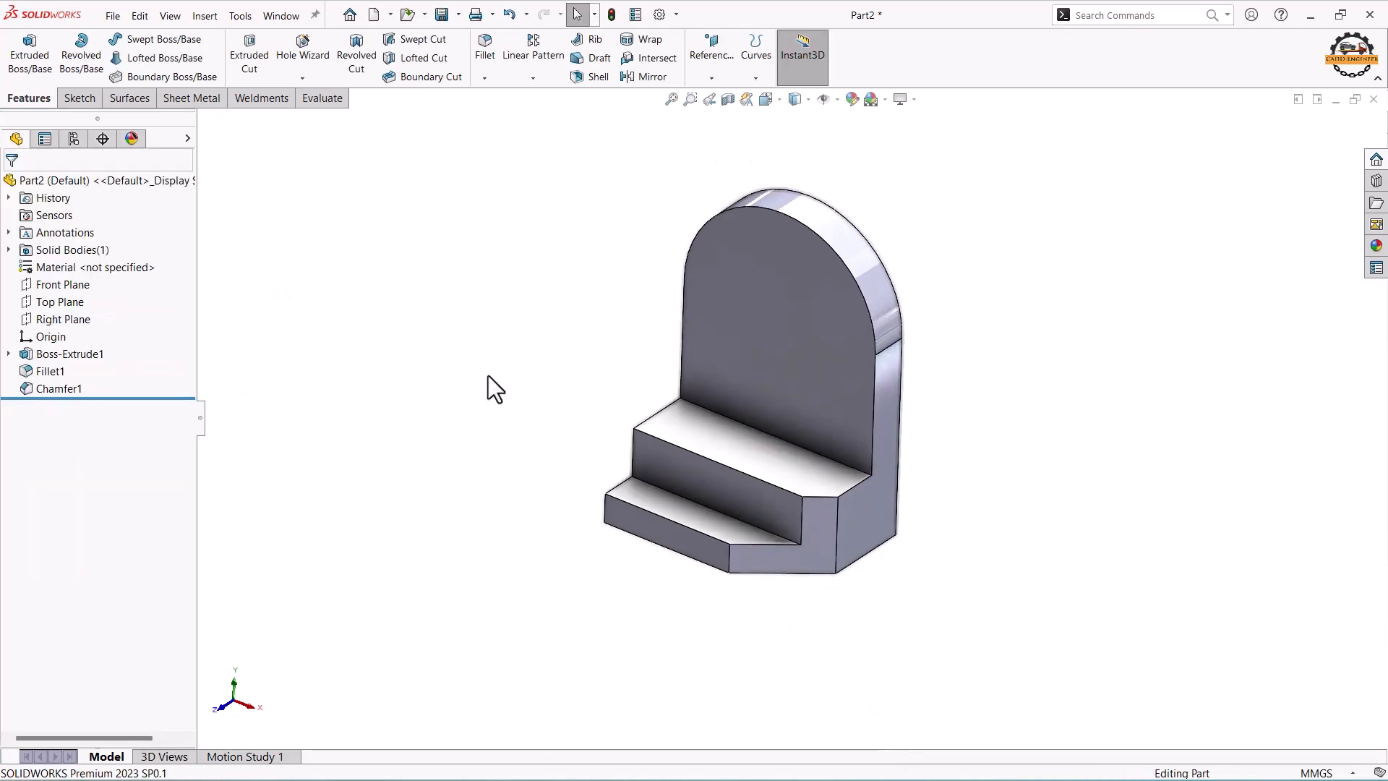
- Sketch a vertical straight slot on the upright's front face, aligned above the origin, about 22 mm between centers with an end radius of about 8.5 mm
{"action": "left_click", "coordinate": [766, 295]}
{"action": "left_click", "coordinate": [827, 255]}
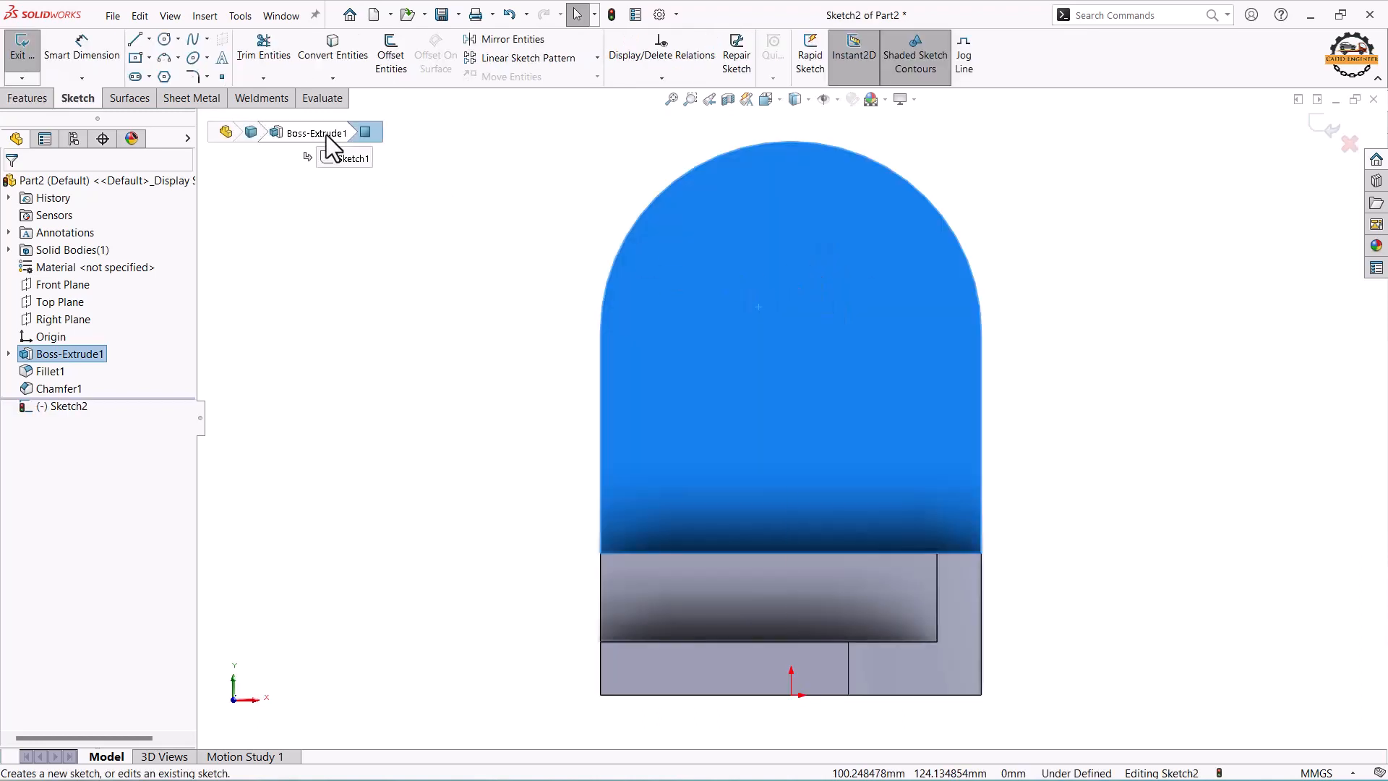
{"action": "left_click", "coordinate": [149, 76]}
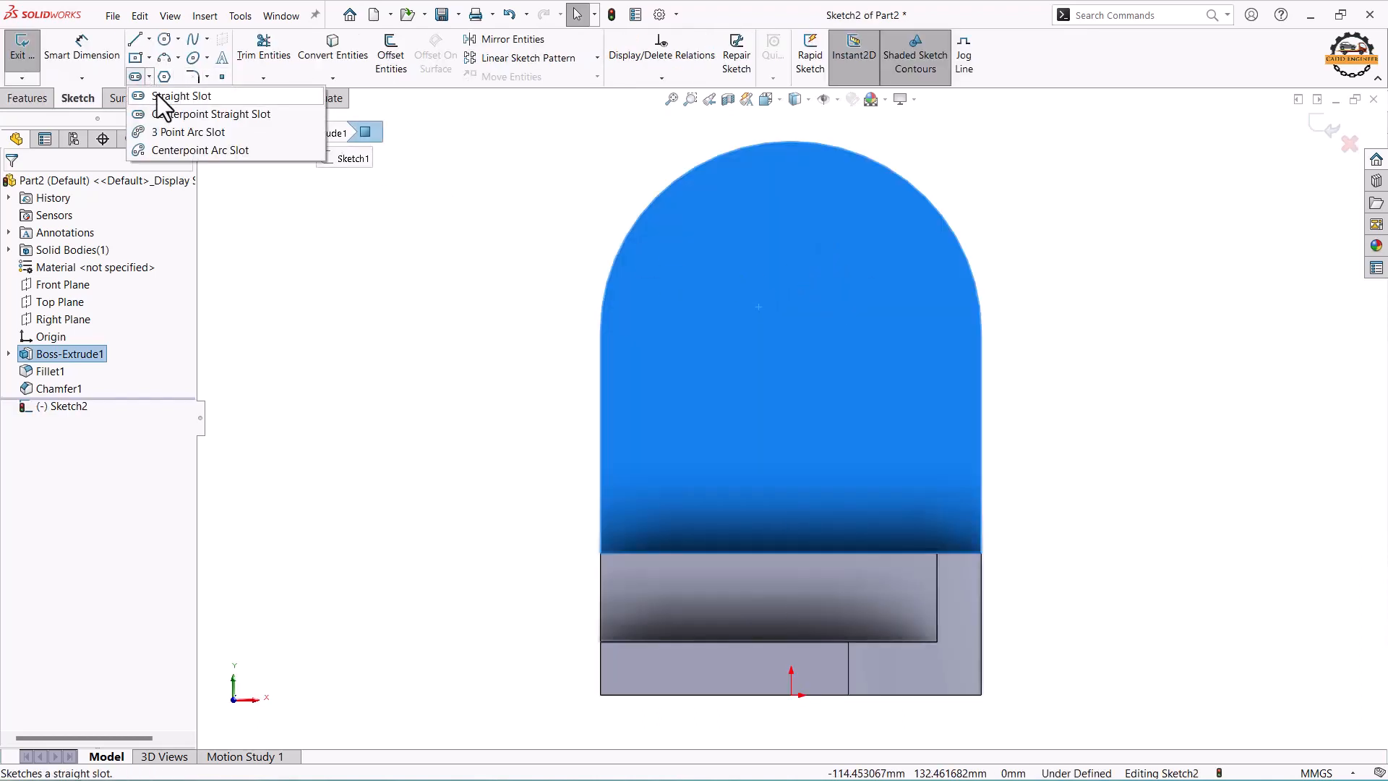
{"action": "left_click", "coordinate": [158, 94]}
{"action": "left_click", "coordinate": [791, 338]}
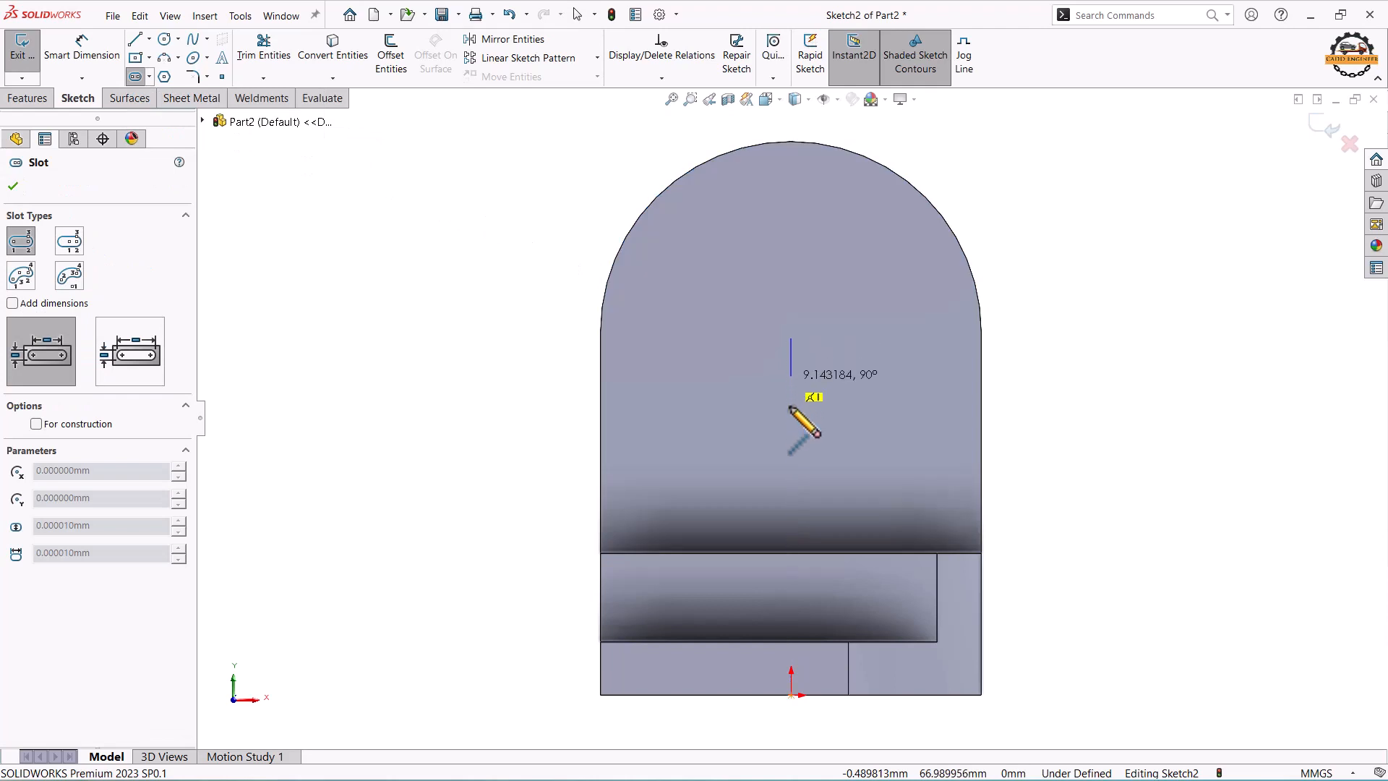
{"action": "left_click", "coordinate": [791, 435]}
{"action": "left_click", "coordinate": [820, 436]}
{"action": "left_click", "coordinate": [827, 435]}
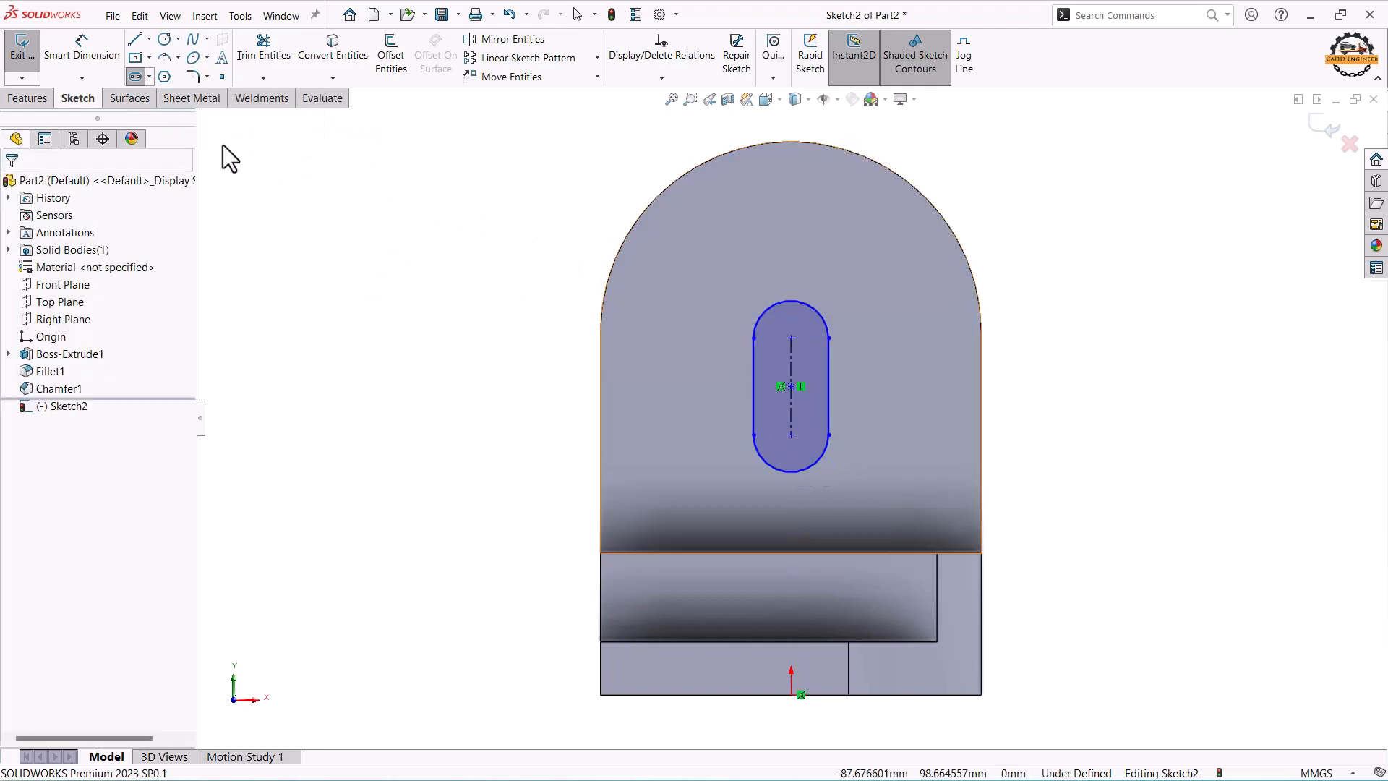
{"action": "key", "text": "Escape"}
- Dimension the slot's center-to-center length to 19 mm and its end arc radius to 10 mm
{"action": "left_click", "coordinate": [79, 51]}
{"action": "left_click", "coordinate": [791, 338]}
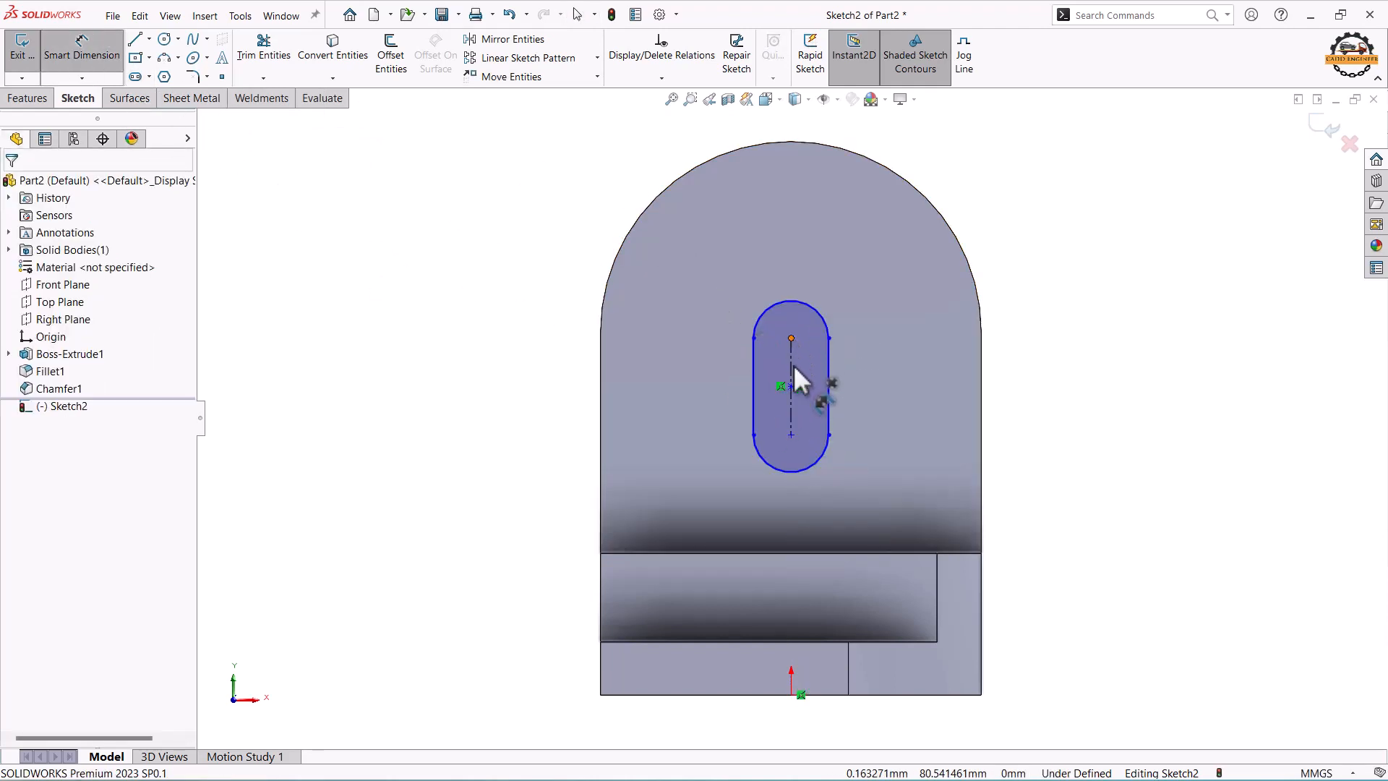
{"action": "left_click", "coordinate": [791, 435]}
{"action": "left_click", "coordinate": [548, 391]}
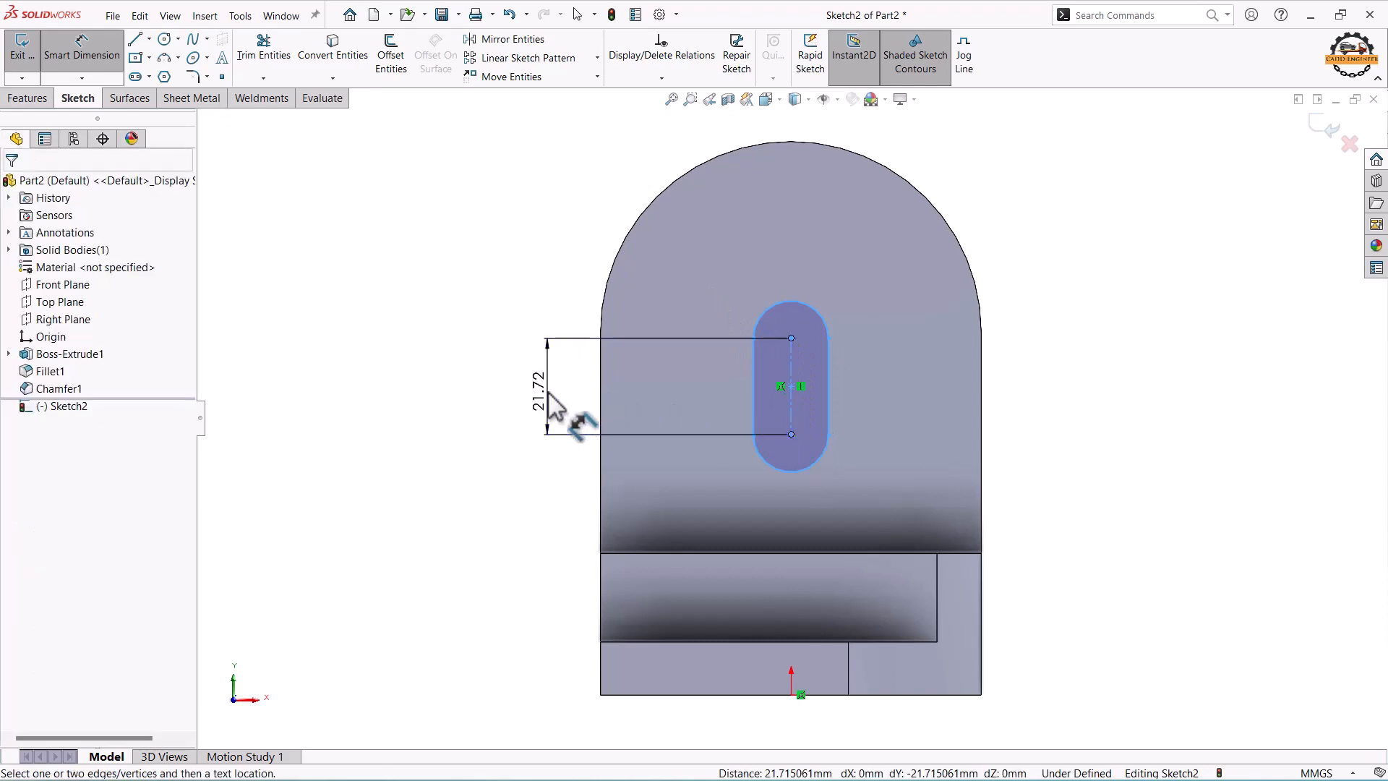
{"action": "type", "text": "19"}
{"action": "key", "text": "Return"}
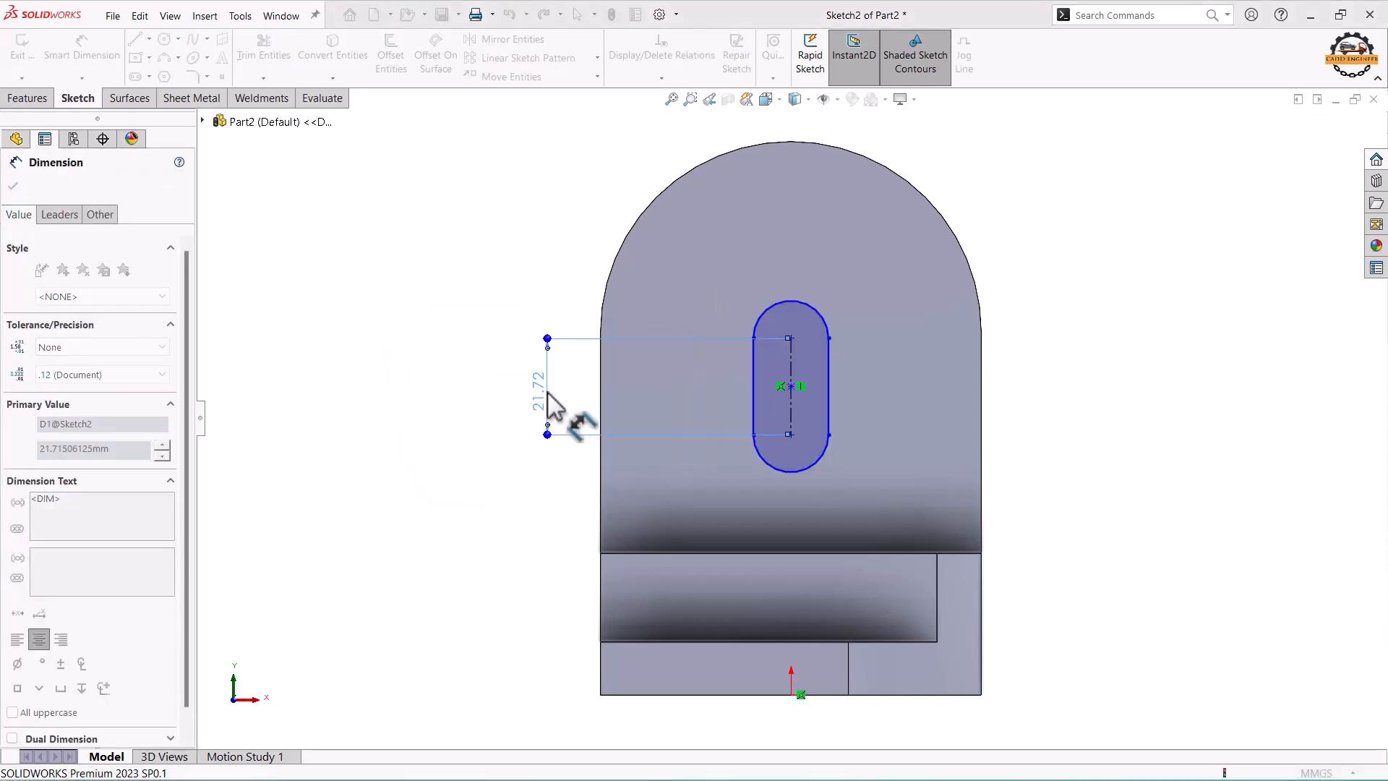
{"action": "left_click", "coordinate": [807, 319]}
{"action": "left_click", "coordinate": [988, 211]}
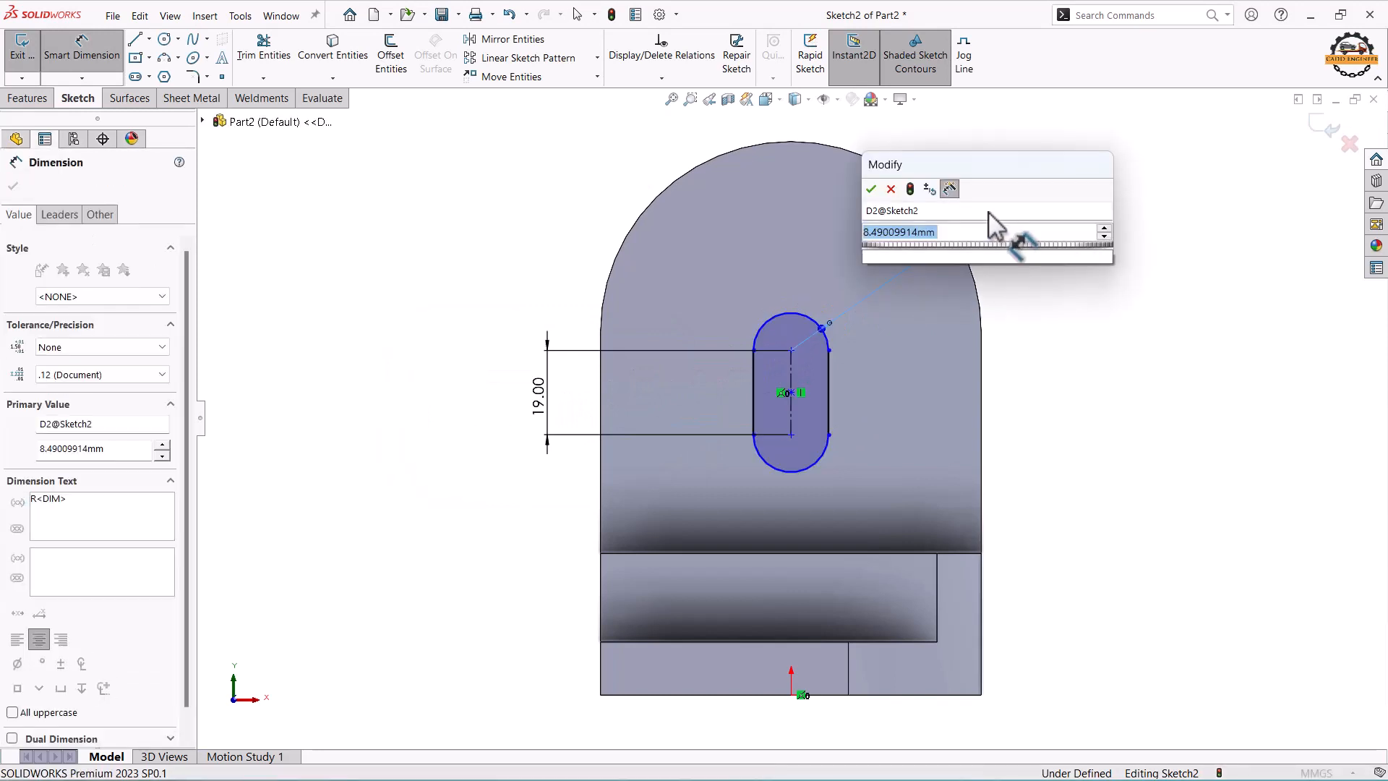
{"action": "type", "text": "10"}
{"action": "key", "text": "Return"}
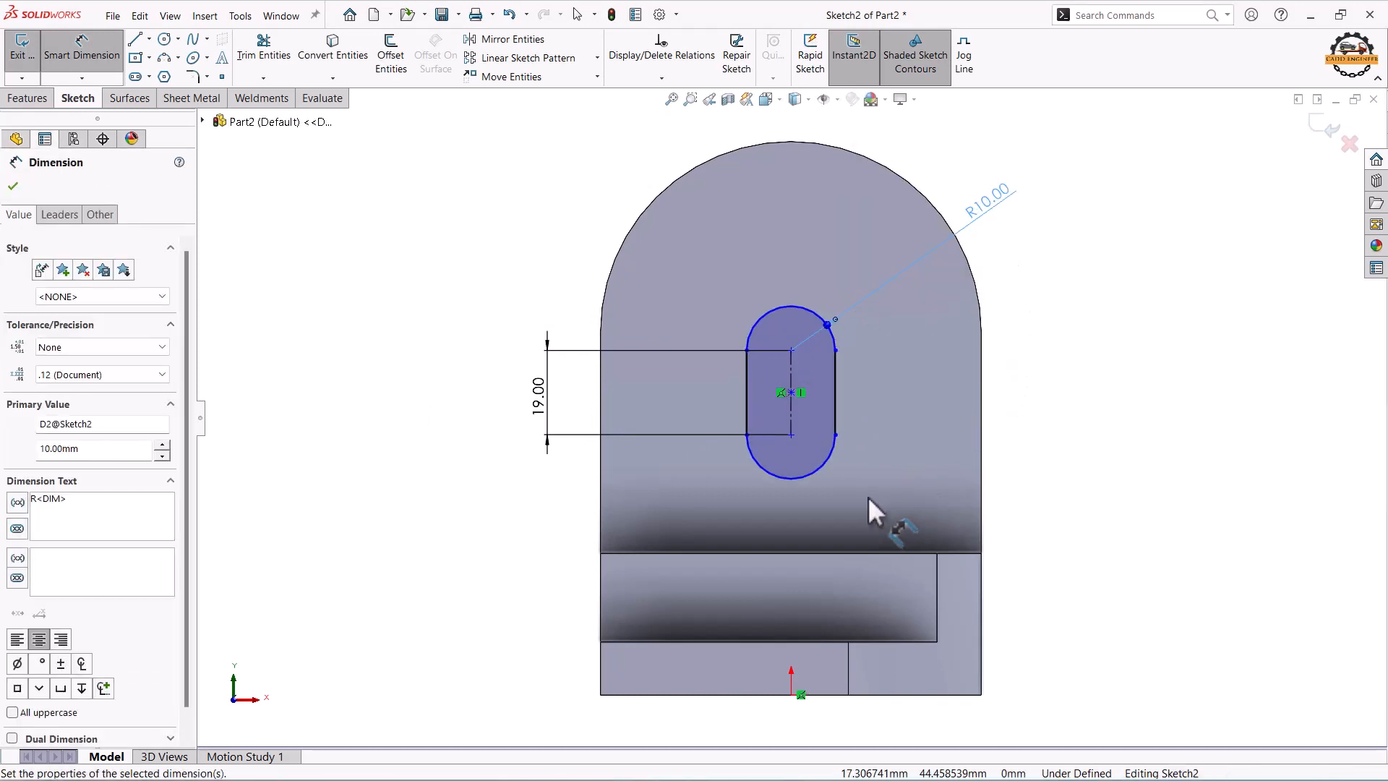
- Dimension the slot's upper arc center 82 mm above the bracket's bottom edge and exit the sketch
{"action": "left_click", "coordinate": [905, 696]}
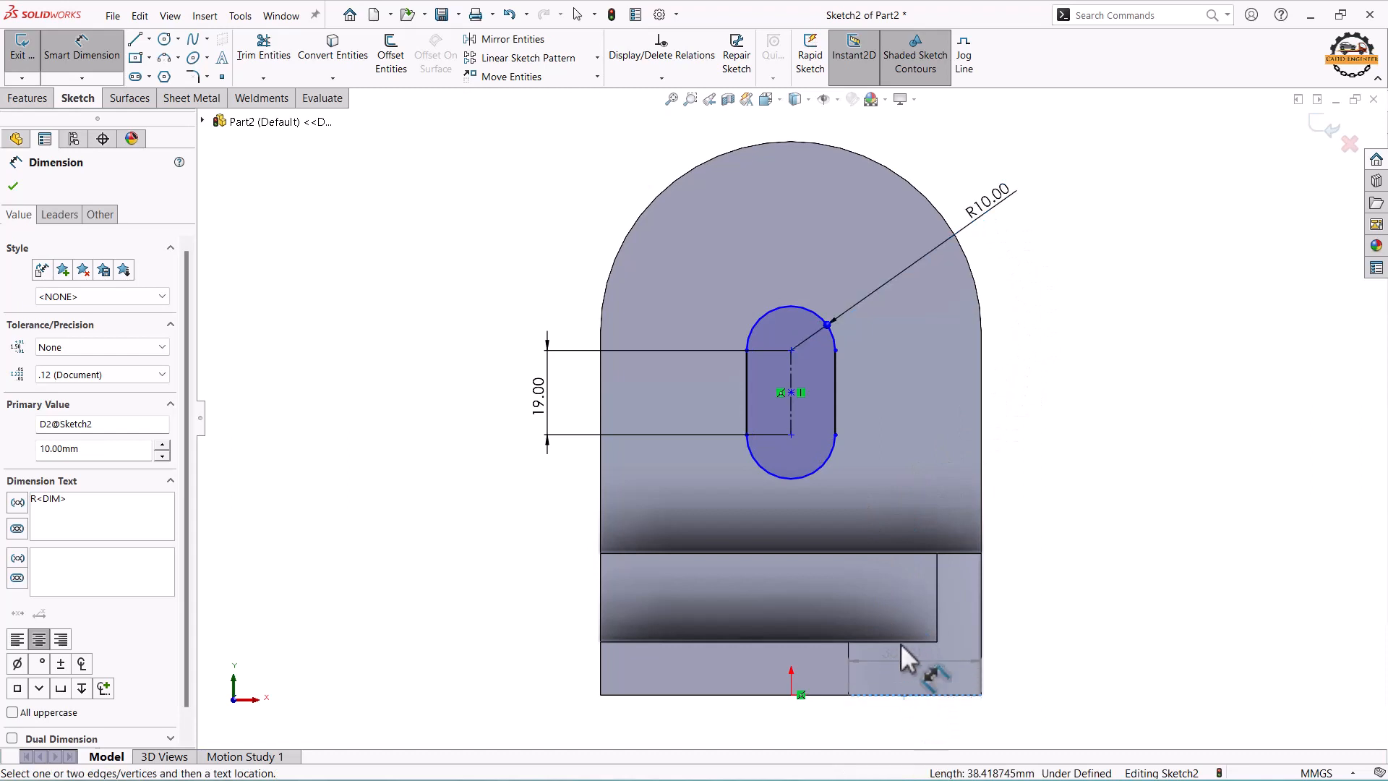
{"action": "left_click", "coordinate": [792, 351]}
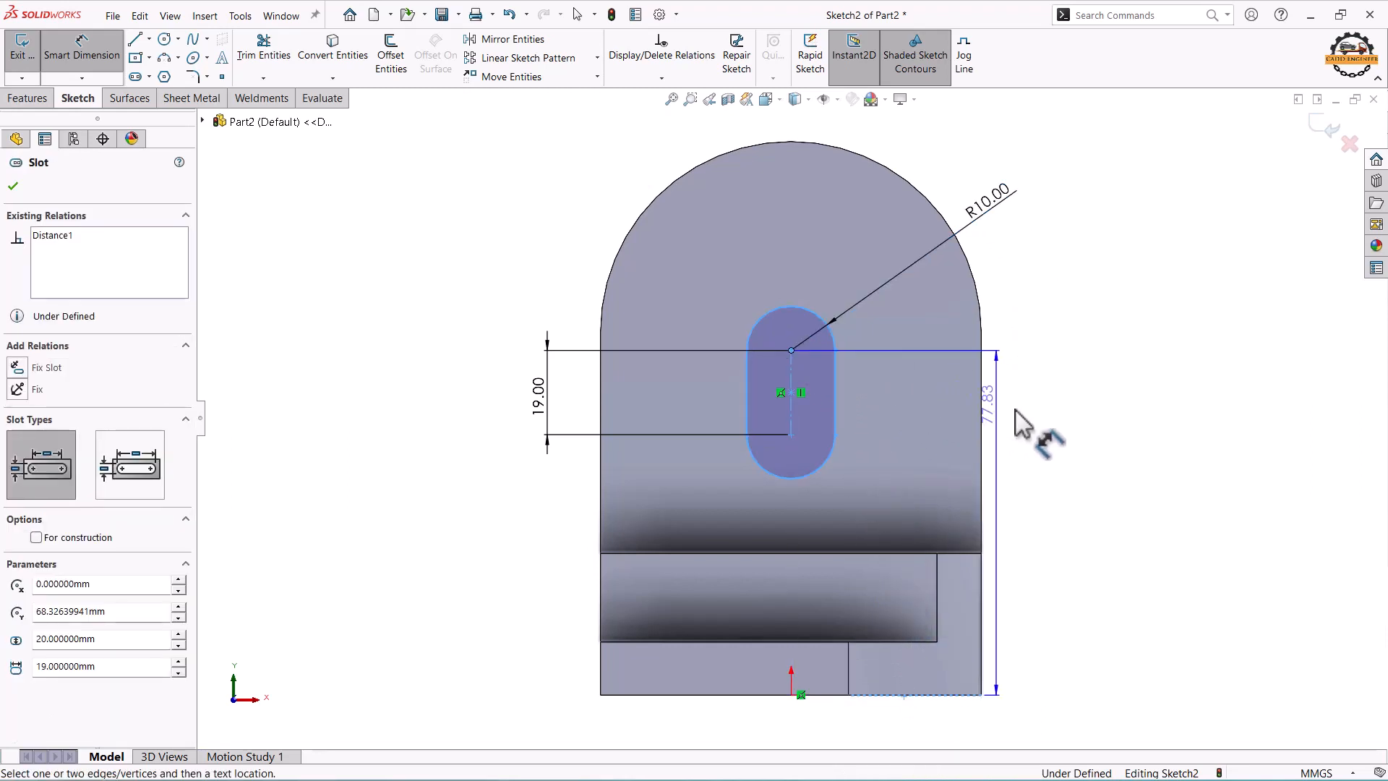
{"action": "left_click", "coordinate": [1045, 419]}
{"action": "type", "text": "82"}
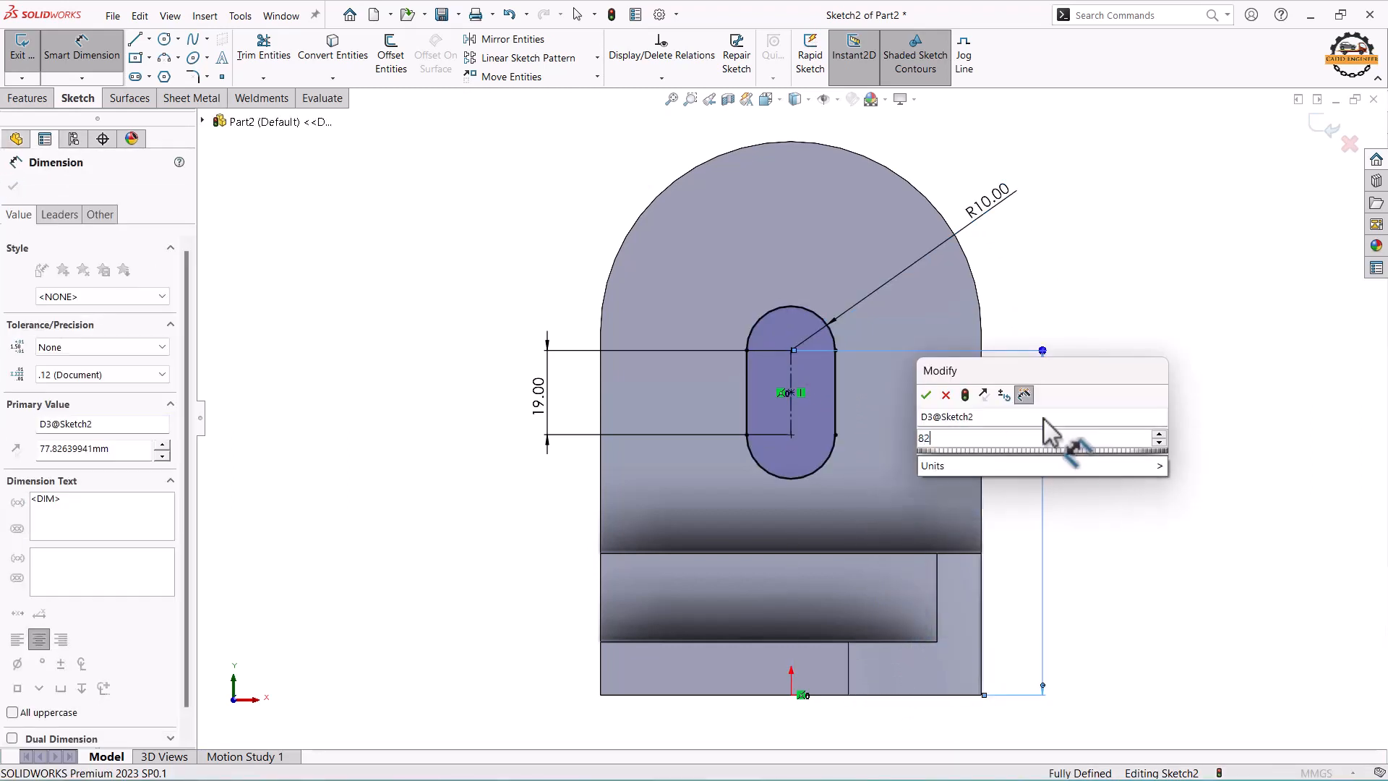
{"action": "key", "text": "Return"}
{"action": "key", "text": "Escape"}
{"action": "left_click", "coordinate": [1328, 127]}
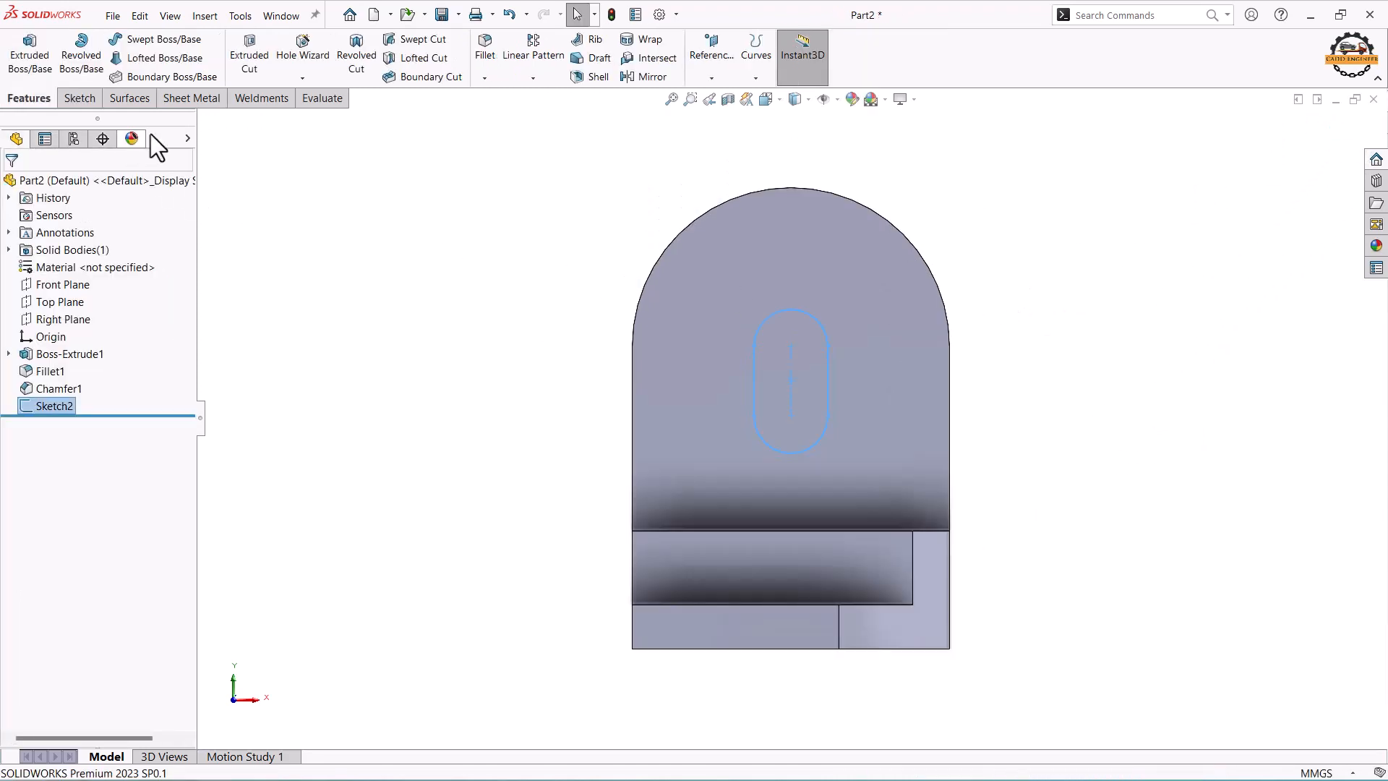
- Cut the slot sketch through the upright with a blind Extruded Cut 16 mm deep
{"action": "left_click", "coordinate": [256, 64]}
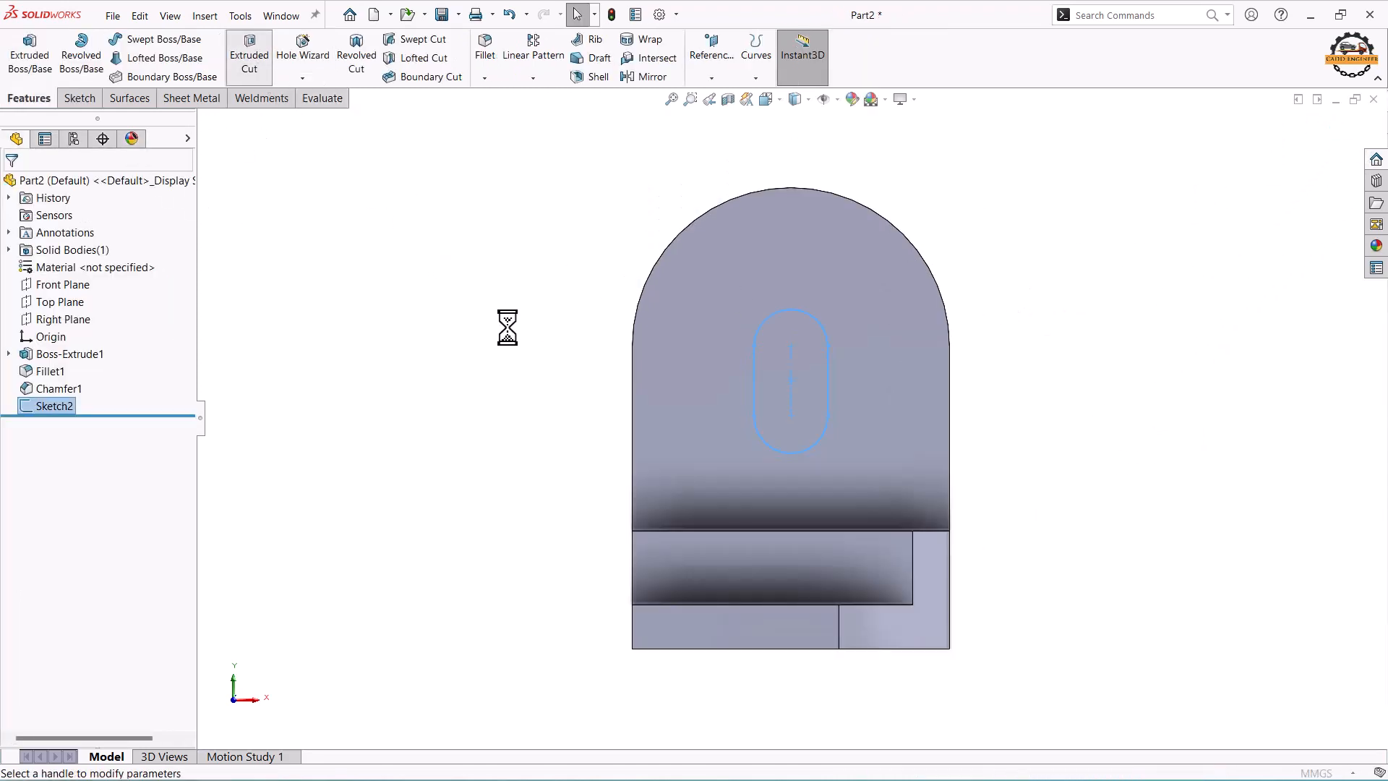
{"action": "middle_click_drag", "start_coordinate": [460, 365], "coordinate": [372, 394]}
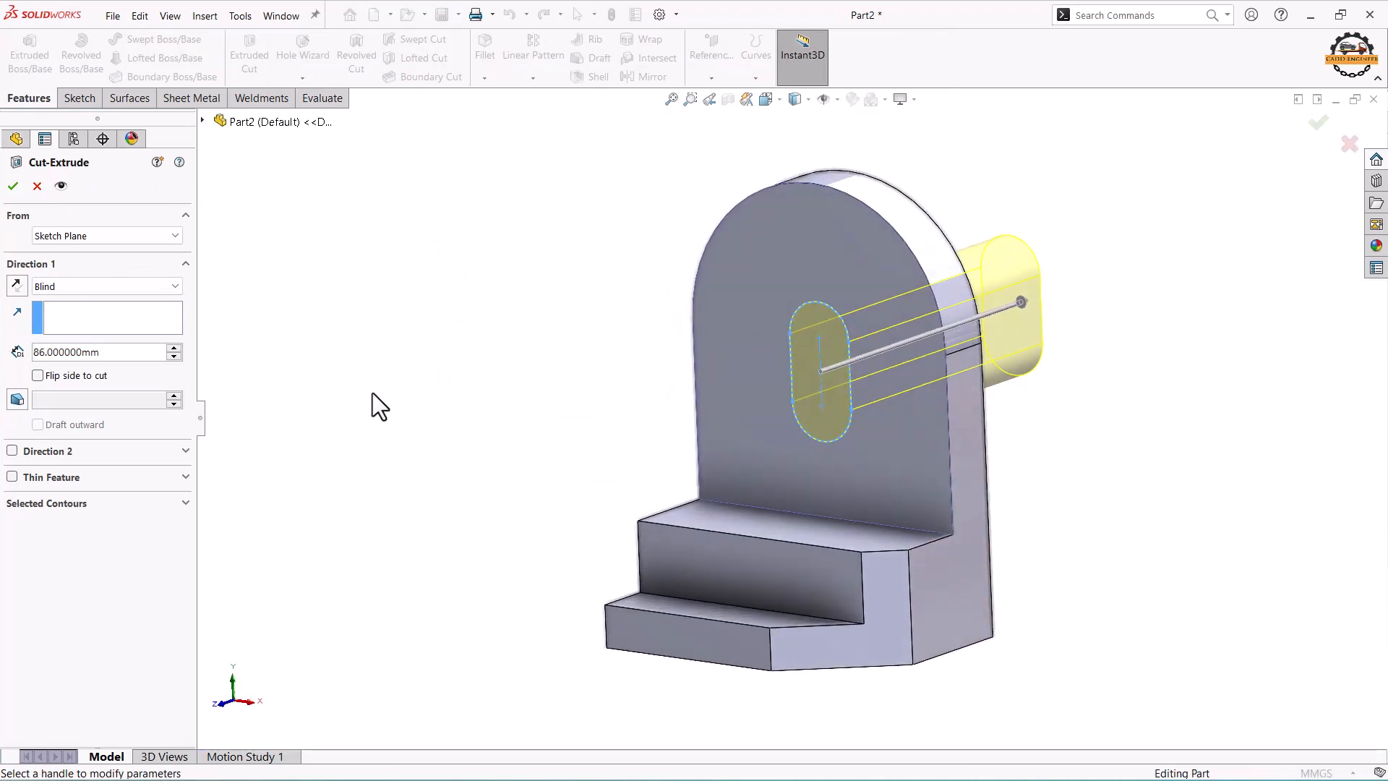
{"action": "left_click", "coordinate": [119, 354]}
{"action": "left_click_drag", "start_coordinate": [119, 354], "coordinate": [4, 354]}
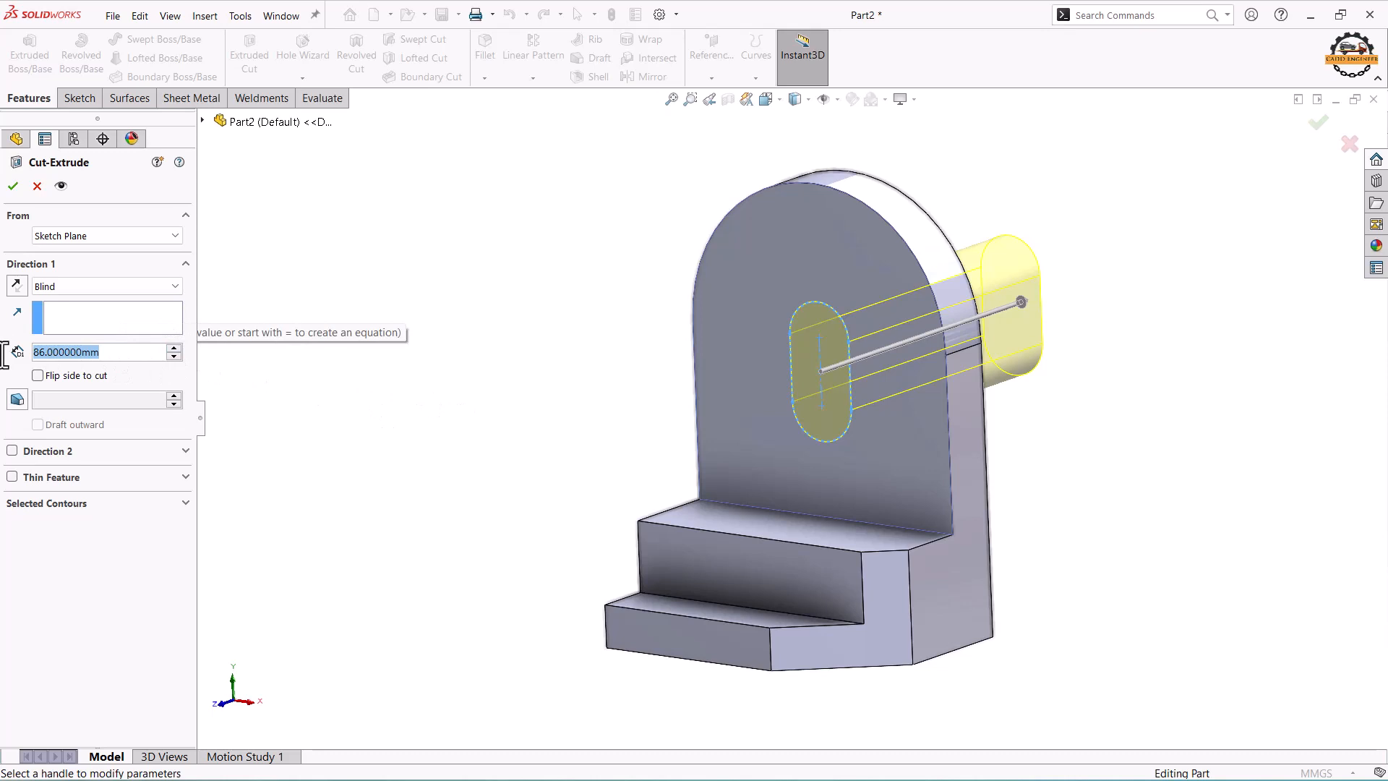
{"action": "type", "text": "16"}
{"action": "key", "text": "Return"}
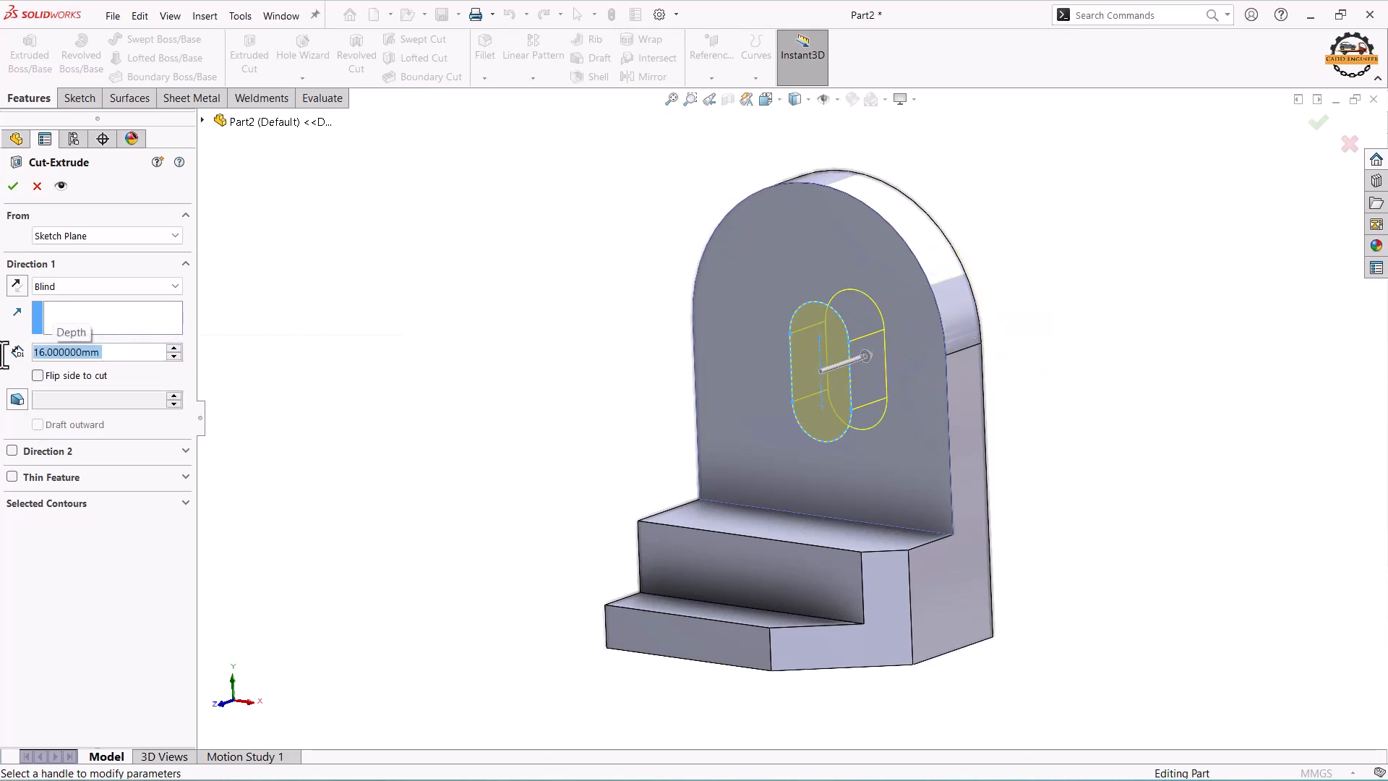
{"action": "left_click", "coordinate": [13, 186]}
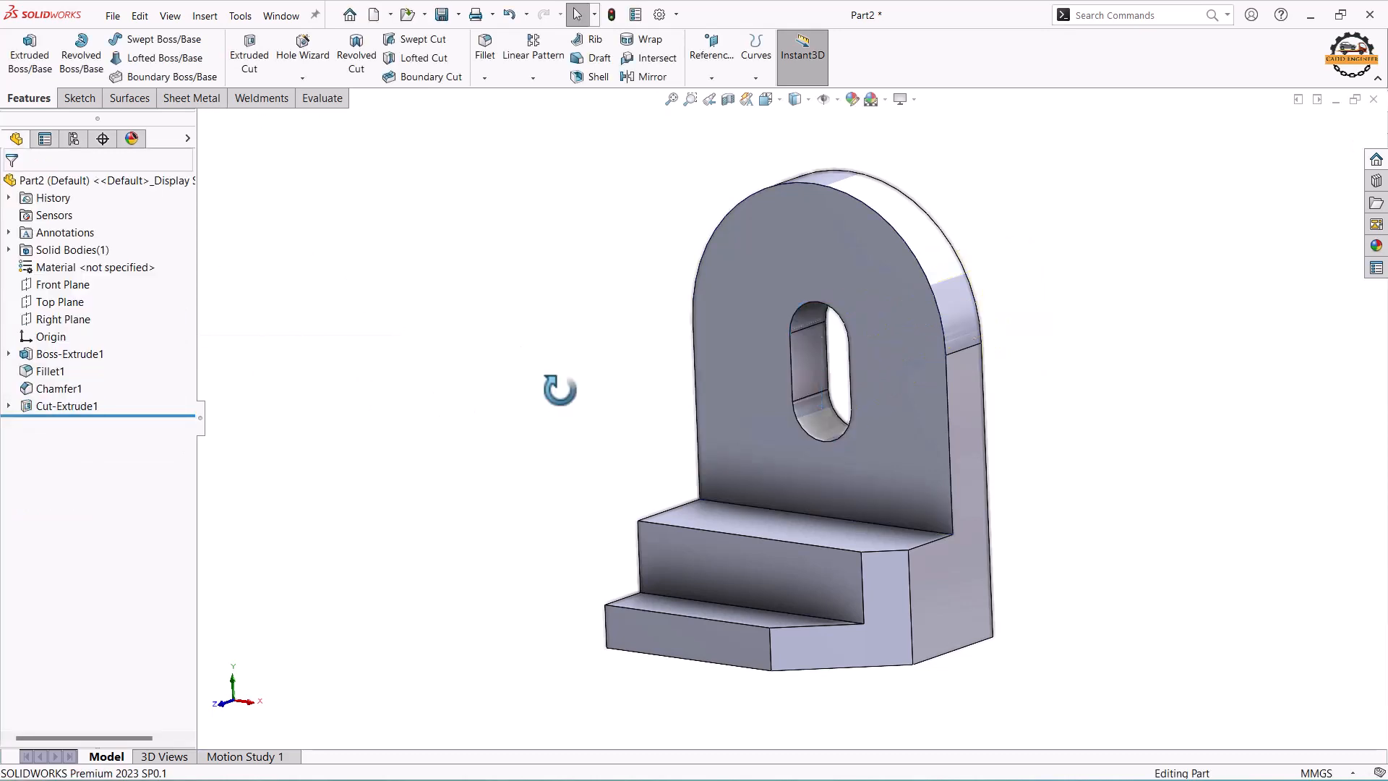
- Examine the bracket in the four-view layout with front, left, top and trimetric views, and return to a single view
{"action": "middle_click_drag", "start_coordinate": [560, 390], "coordinate": [593, 407]}
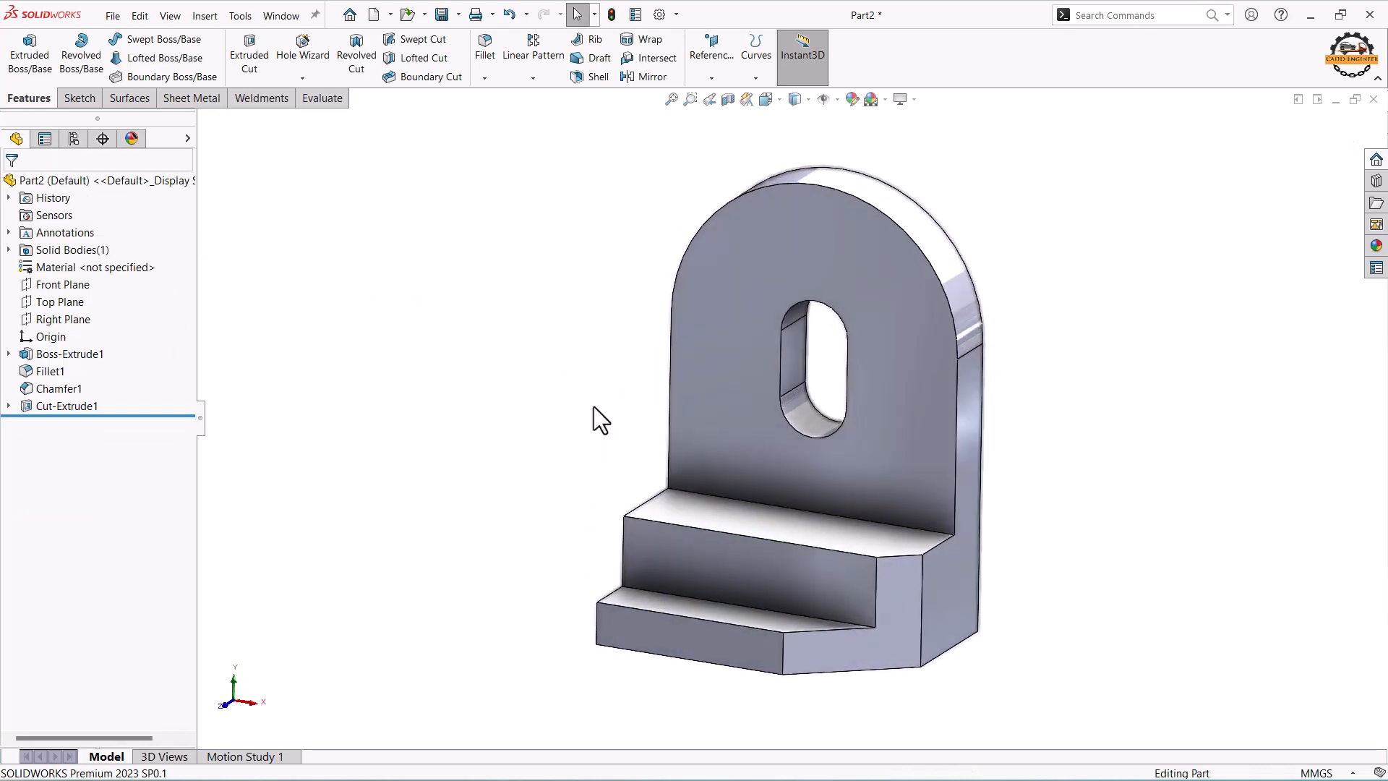
{"action": "scroll", "coordinate": [593, 406], "scroll_direction": "up", "scroll_amount": 1}
{"action": "middle_click_drag", "start_coordinate": [610, 355], "coordinate": [612, 373]}
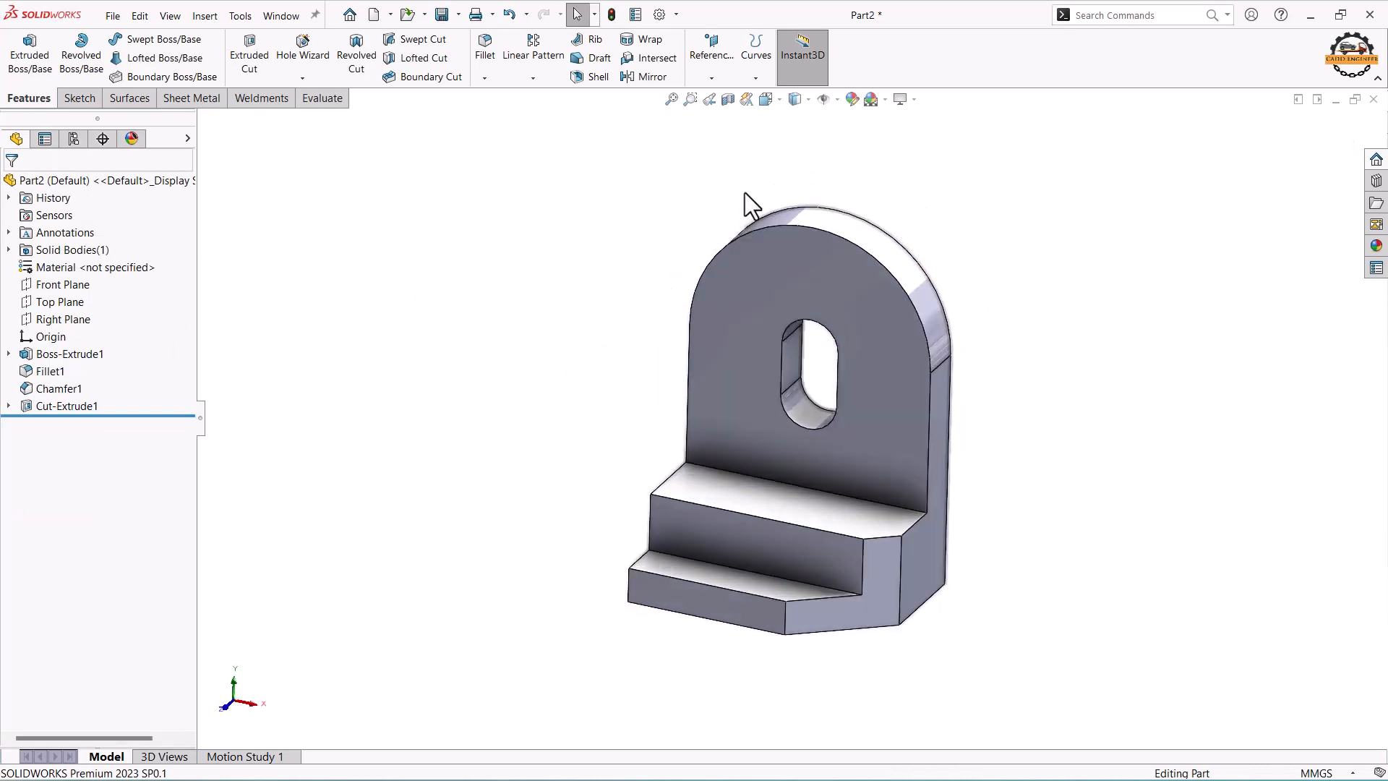
{"action": "left_click", "coordinate": [784, 105]}
{"action": "left_click", "coordinate": [835, 206]}
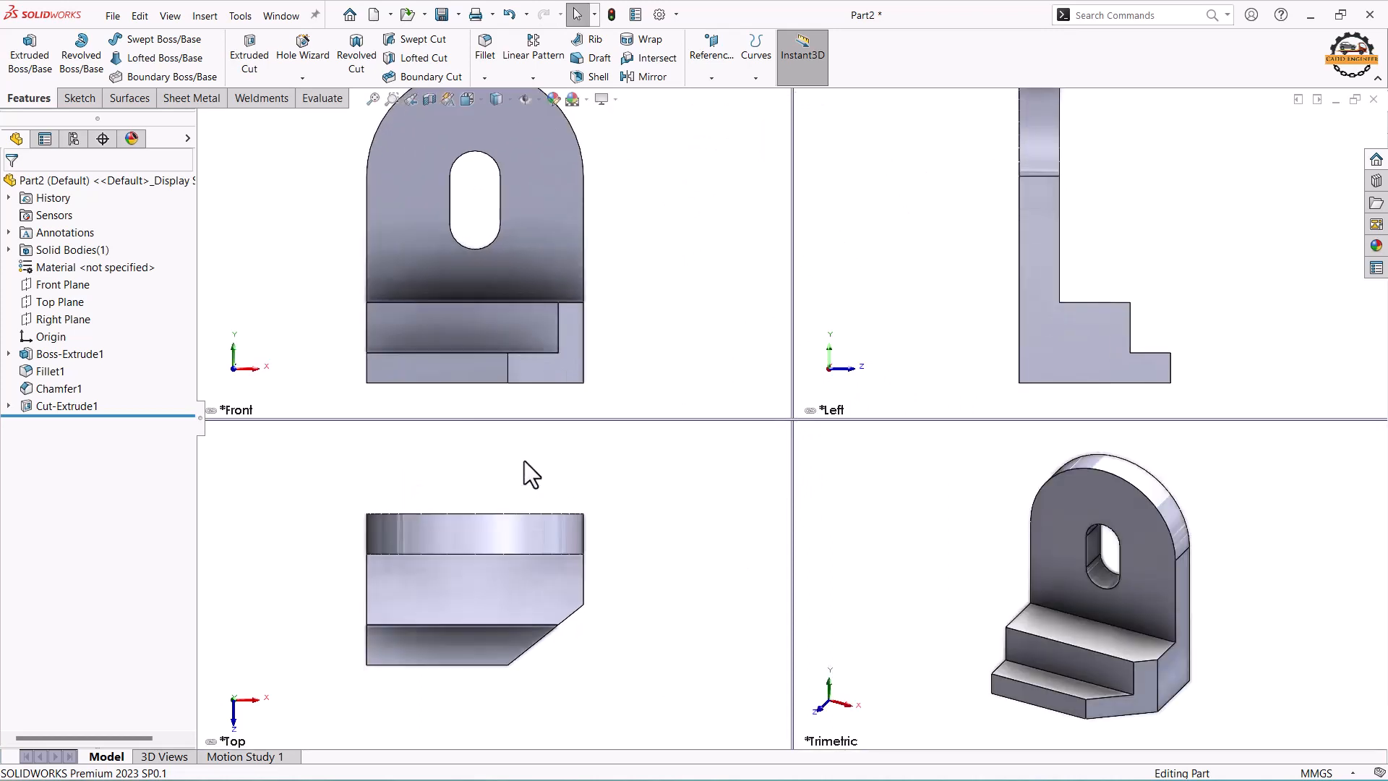
{"action": "scroll", "coordinate": [551, 351], "scroll_direction": "up", "scroll_amount": 1}
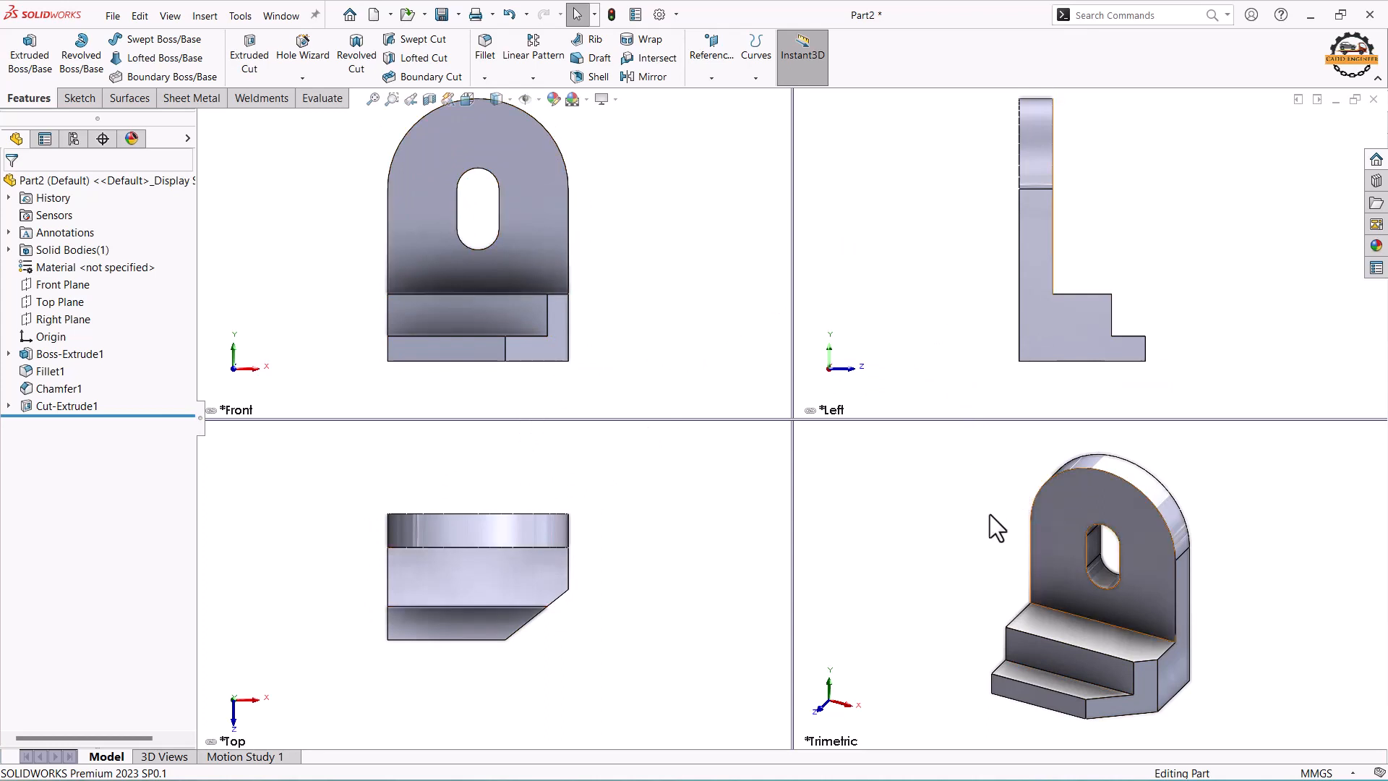
{"action": "scroll", "coordinate": [631, 323], "scroll_direction": "up", "scroll_amount": 1}
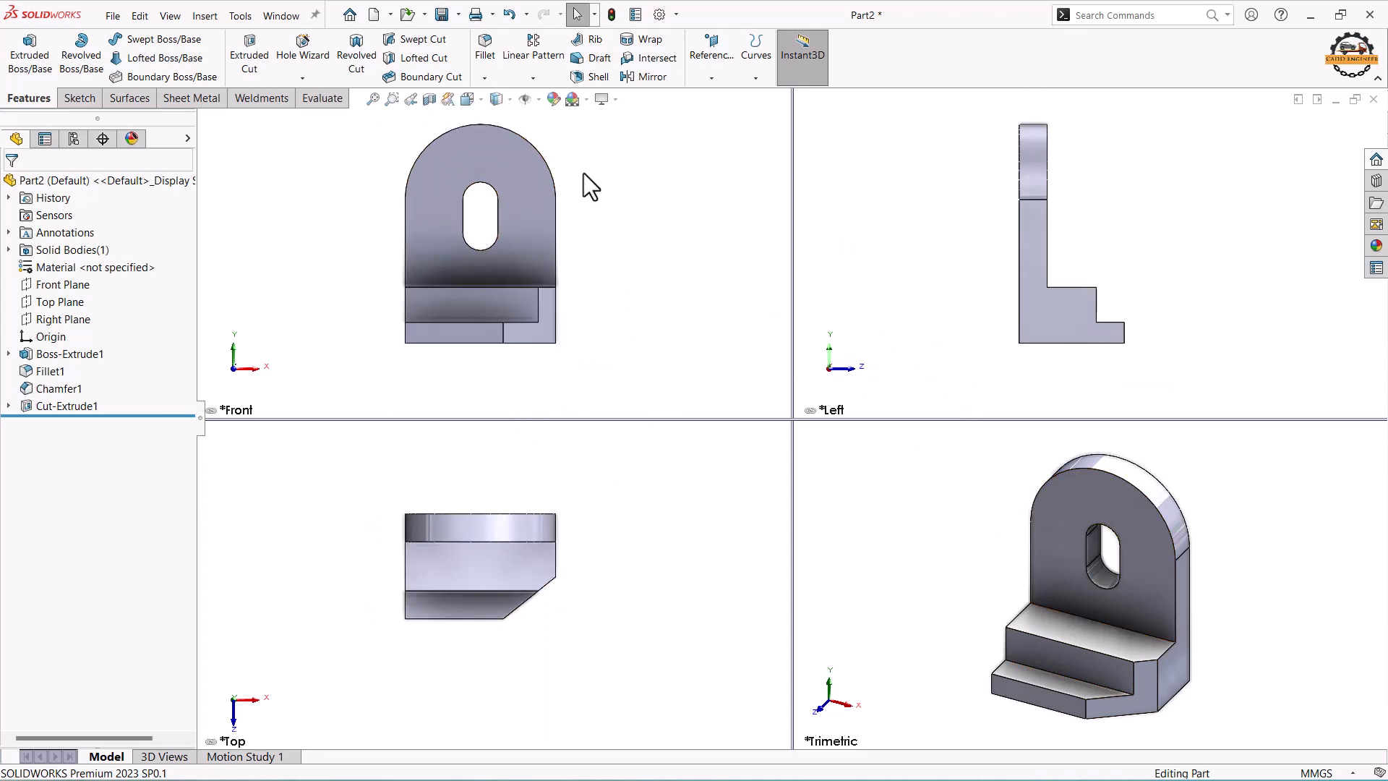
{"action": "left_click", "coordinate": [481, 102]}
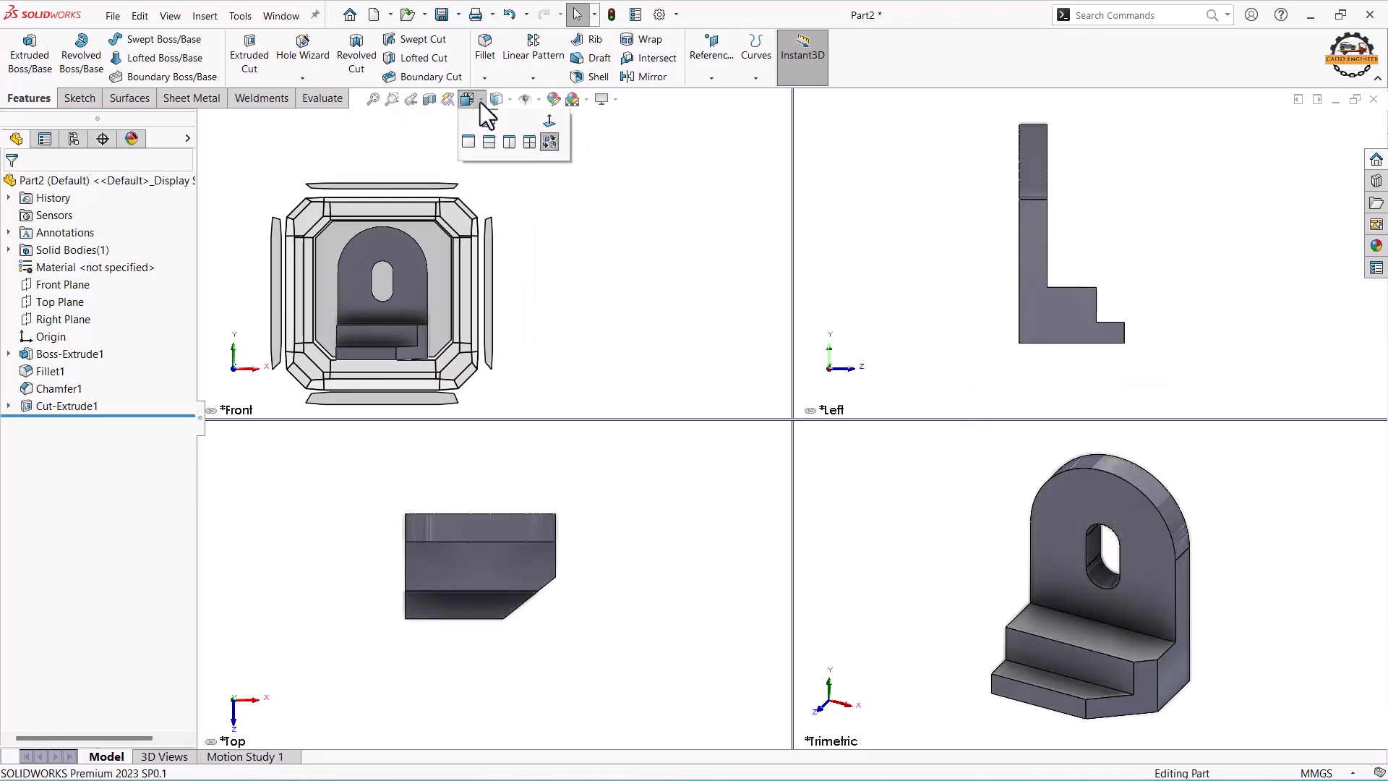
{"action": "left_click", "coordinate": [469, 201]}
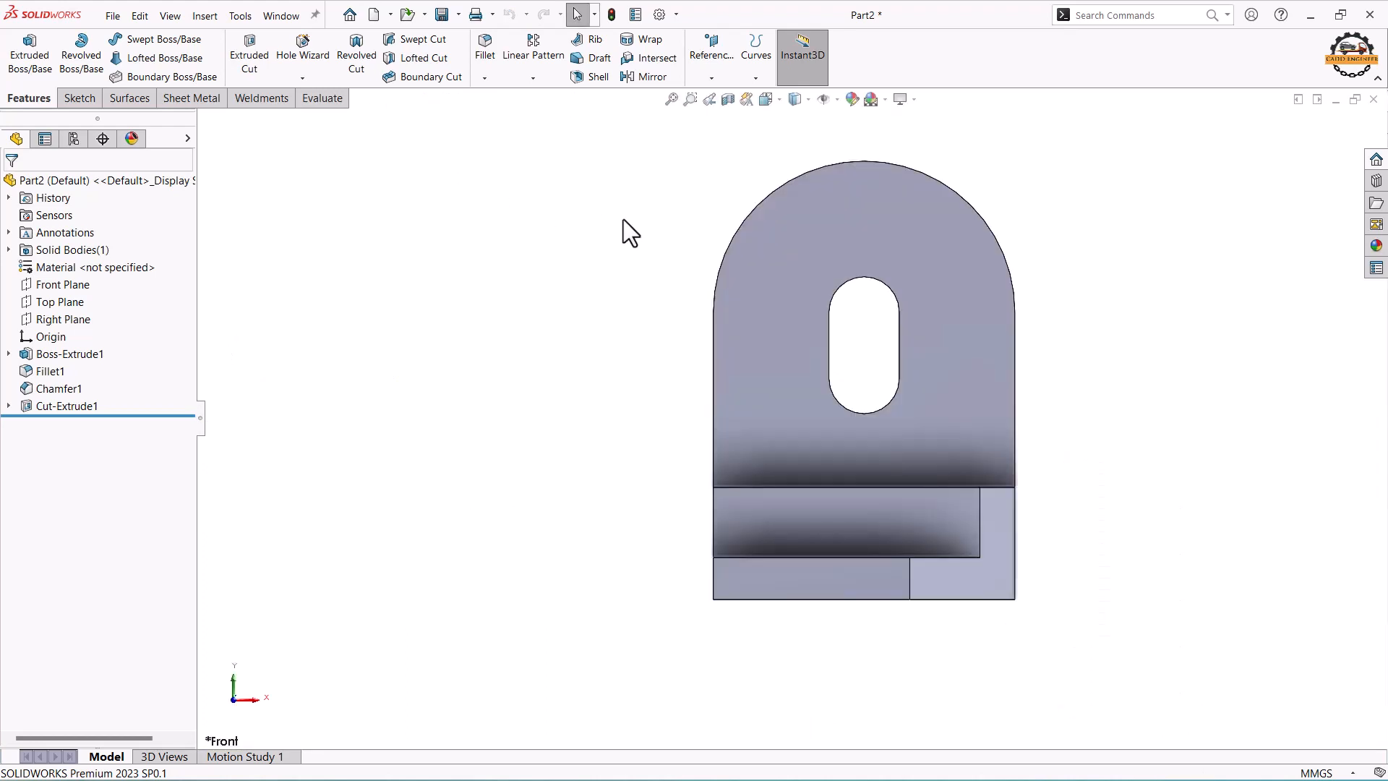
{"action": "middle_click_drag", "start_coordinate": [648, 266], "coordinate": [696, 323]}
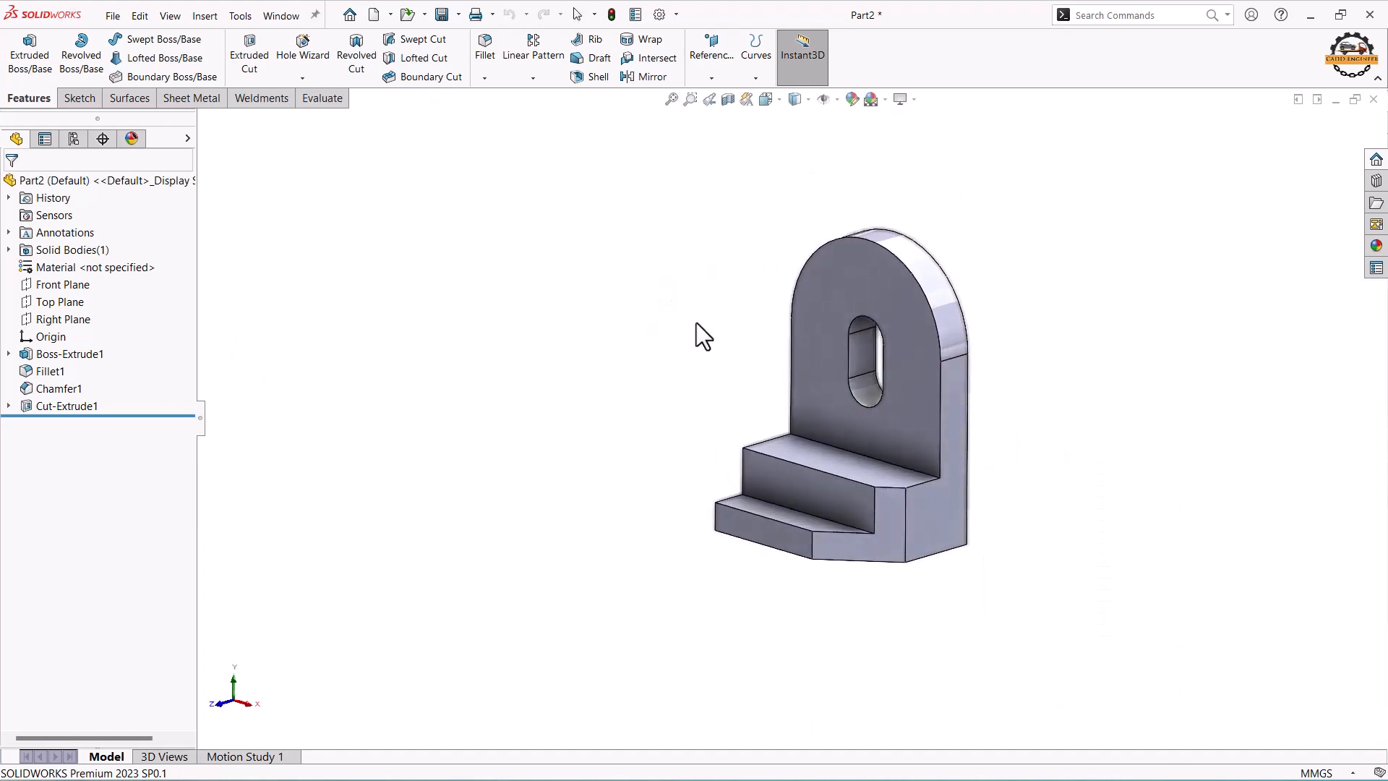
- Apply the Red appearance from the Solid category to the whole part
{"action": "left_click", "coordinate": [852, 99]}
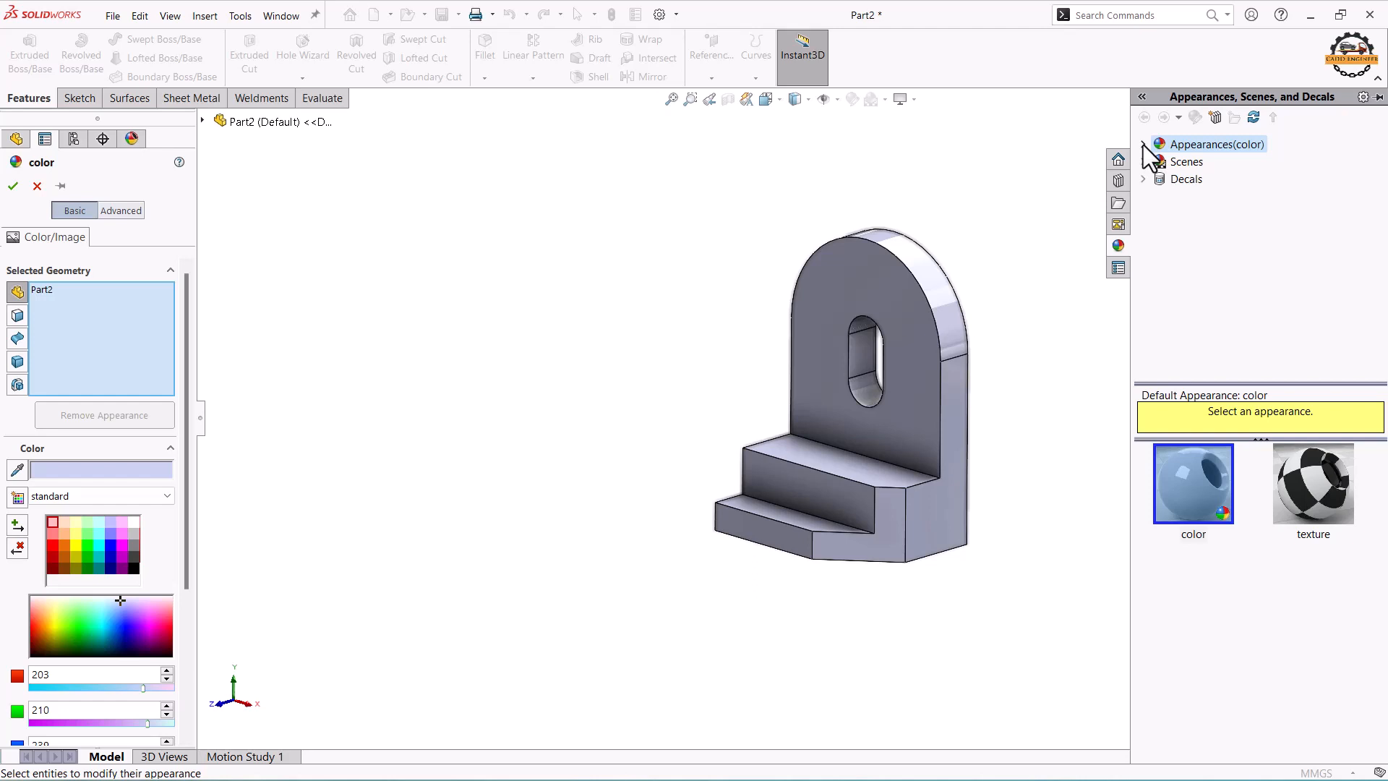
{"action": "left_click", "coordinate": [1144, 144]}
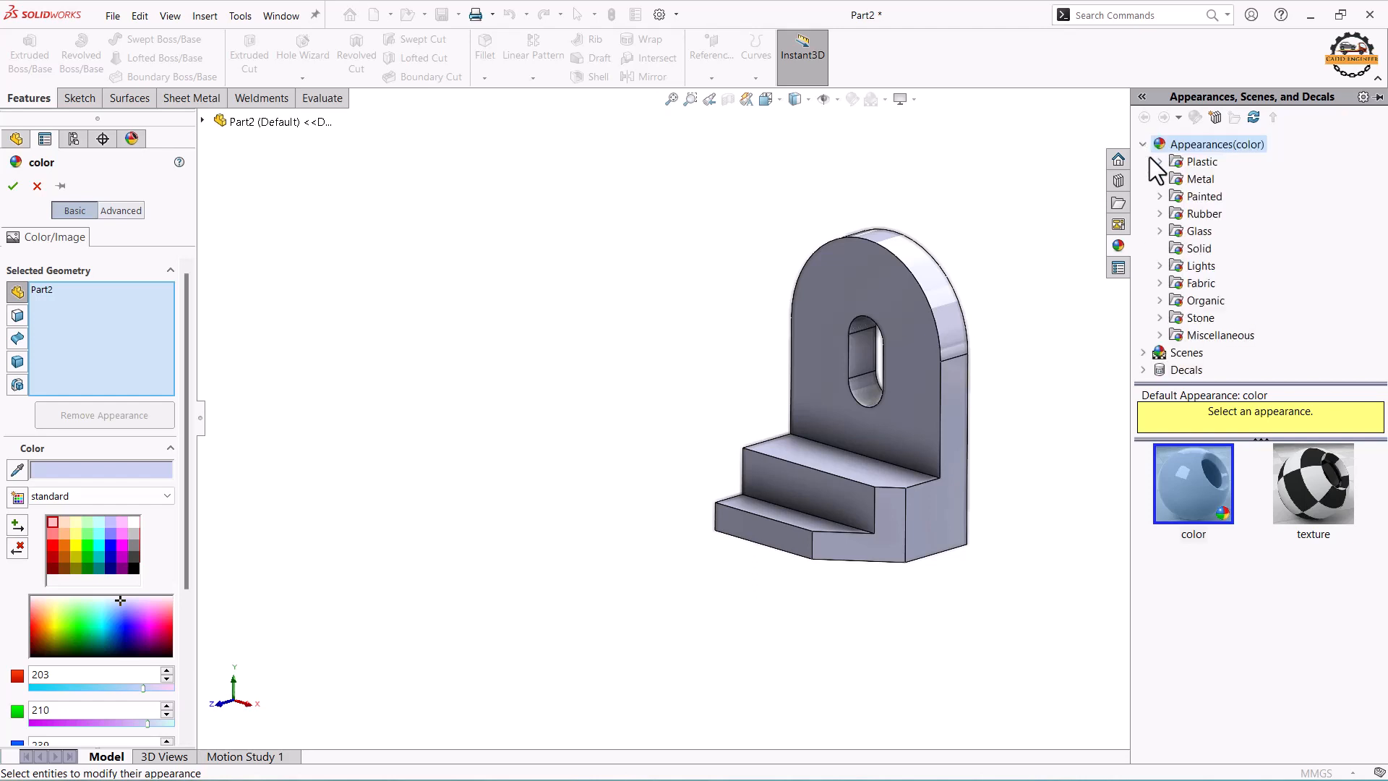
{"action": "left_click", "coordinate": [1186, 251]}
{"action": "scroll", "coordinate": [1199, 571], "scroll_direction": "down", "scroll_amount": 3}
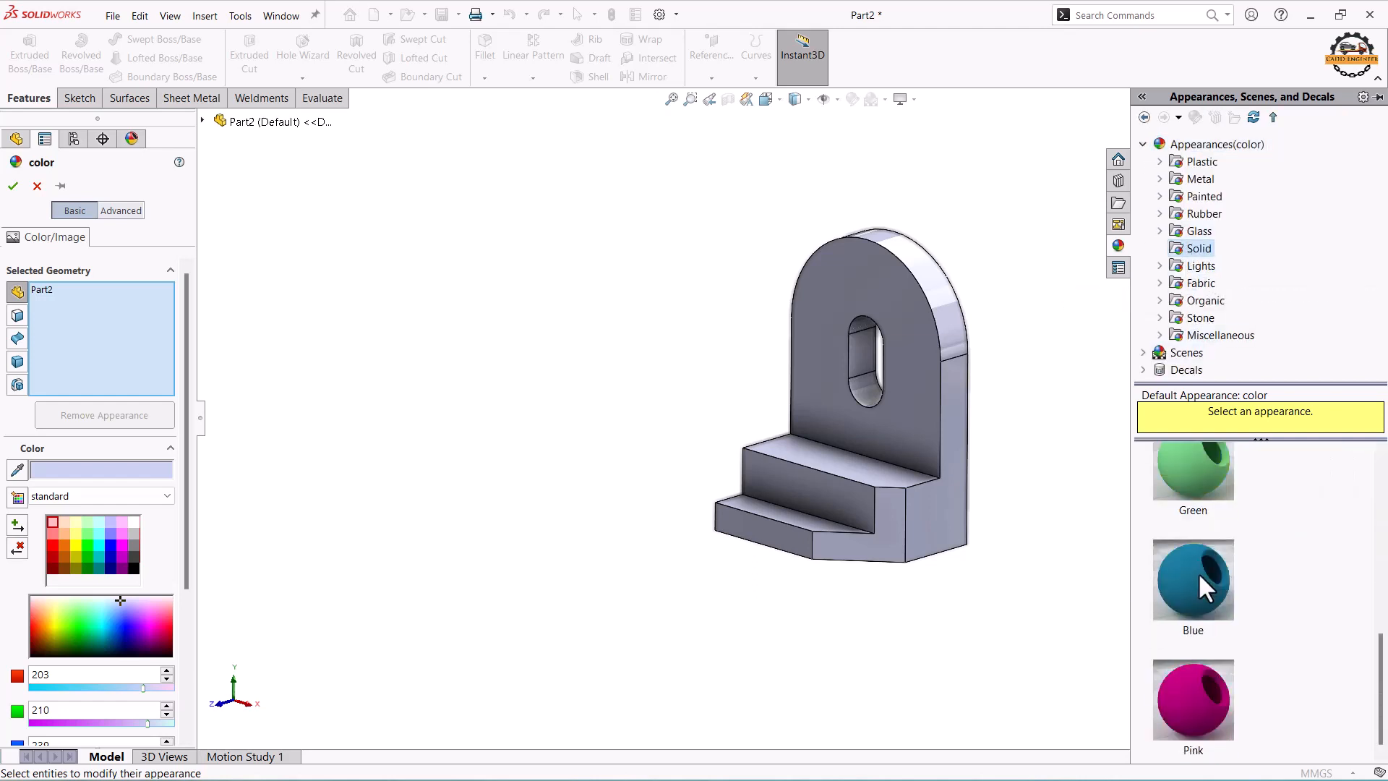
{"action": "mouse_move", "coordinate": [1199, 571]}
{"action": "scroll", "coordinate": [1199, 571], "scroll_direction": "up", "scroll_amount": 5}
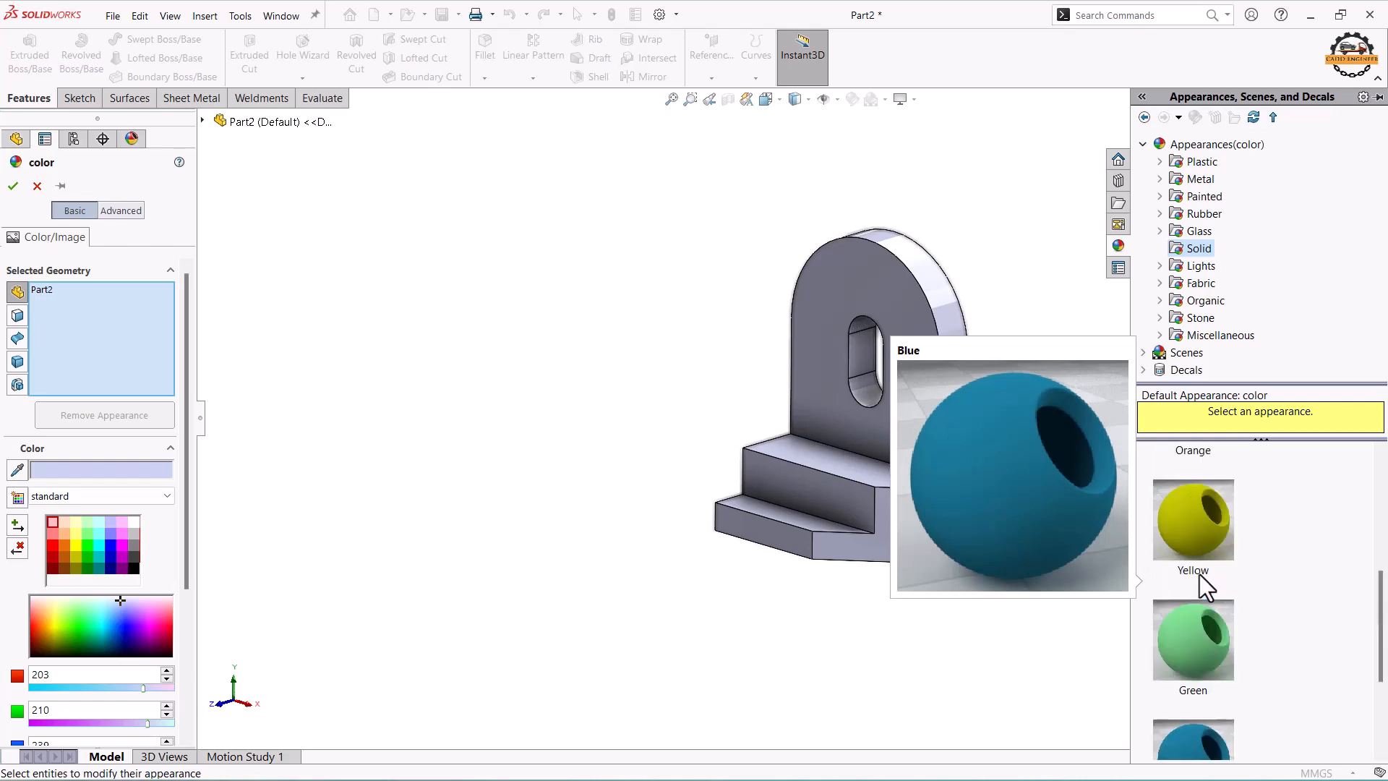
{"action": "left_click", "coordinate": [1199, 587]}
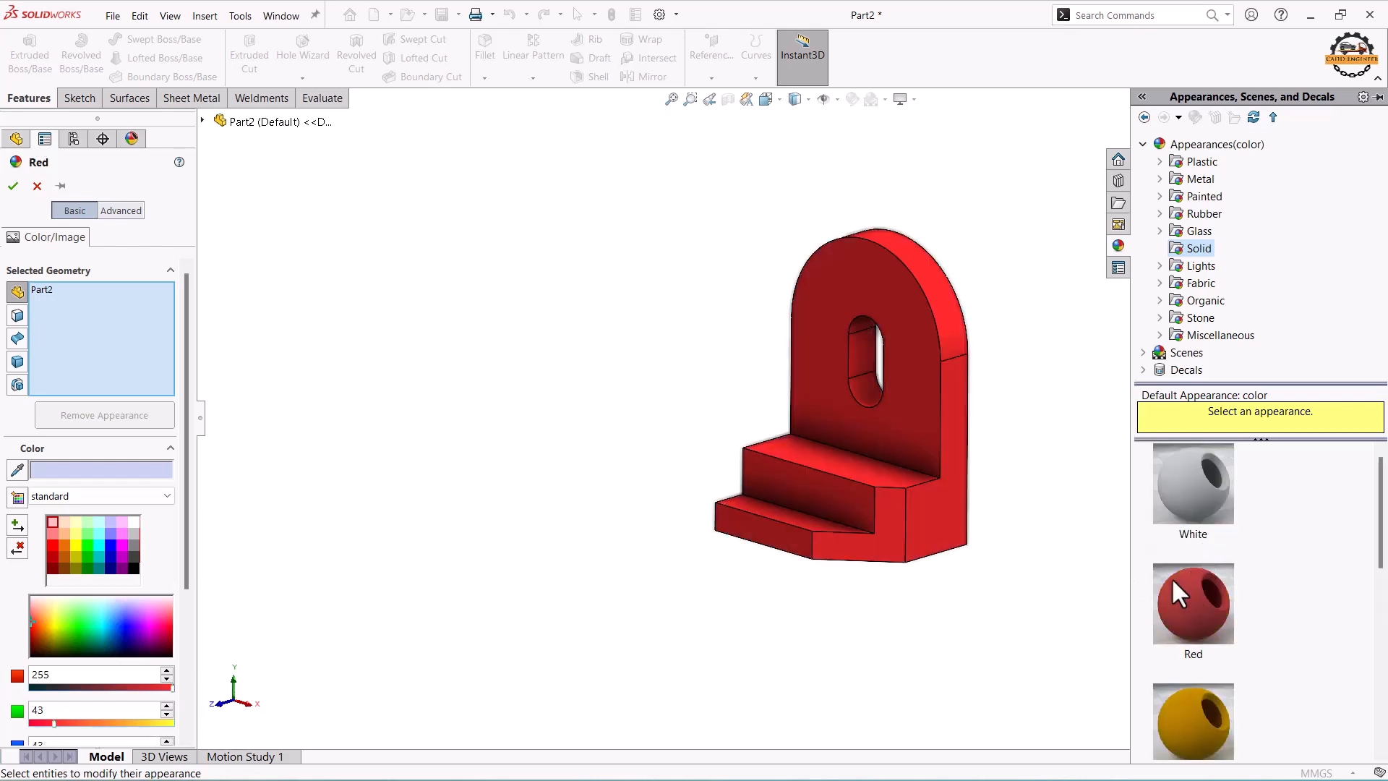
{"action": "scroll", "coordinate": [1047, 339], "scroll_direction": "down", "scroll_amount": 2}
{"action": "scroll", "coordinate": [1010, 296], "scroll_direction": "down", "scroll_amount": 2}
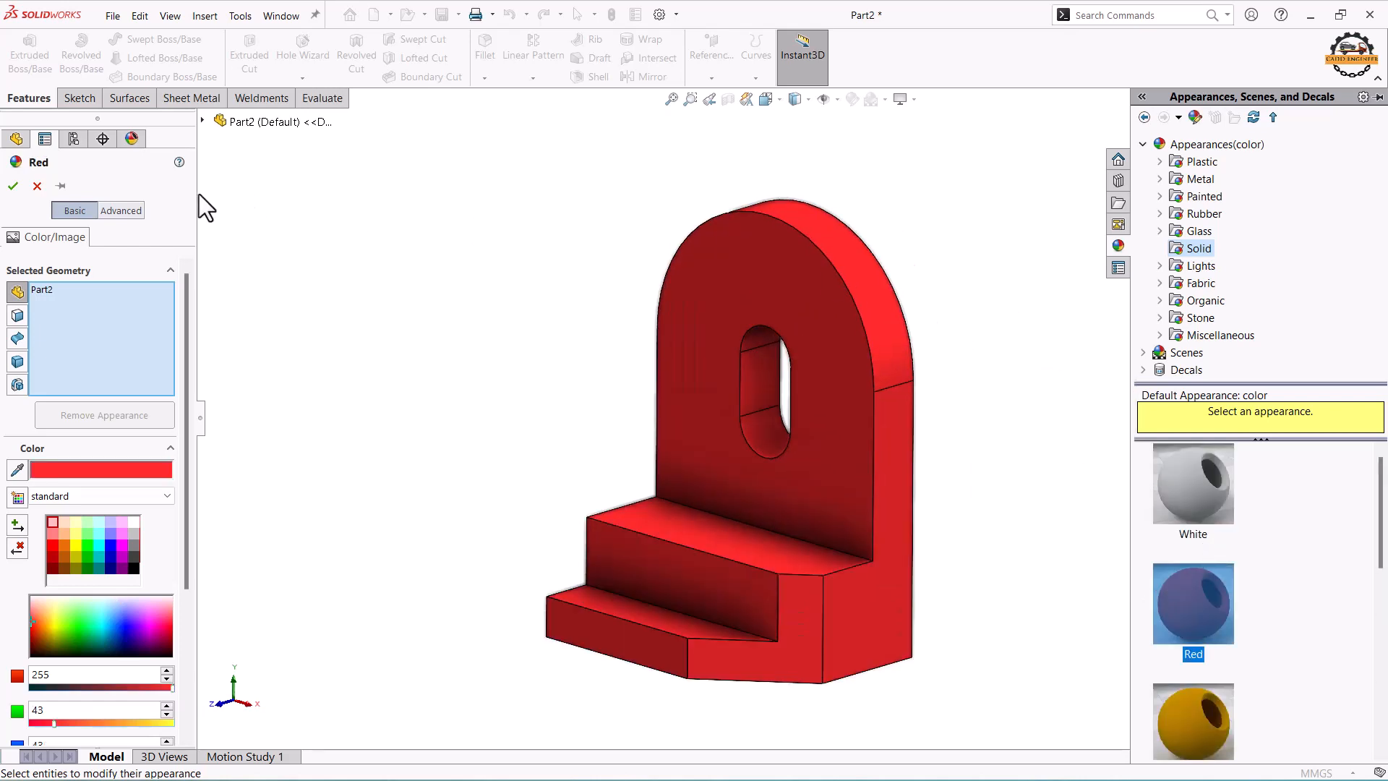
{"action": "left_click", "coordinate": [13, 186]}
{"action": "middle_click_drag", "start_coordinate": [599, 266], "coordinate": [595, 371]}
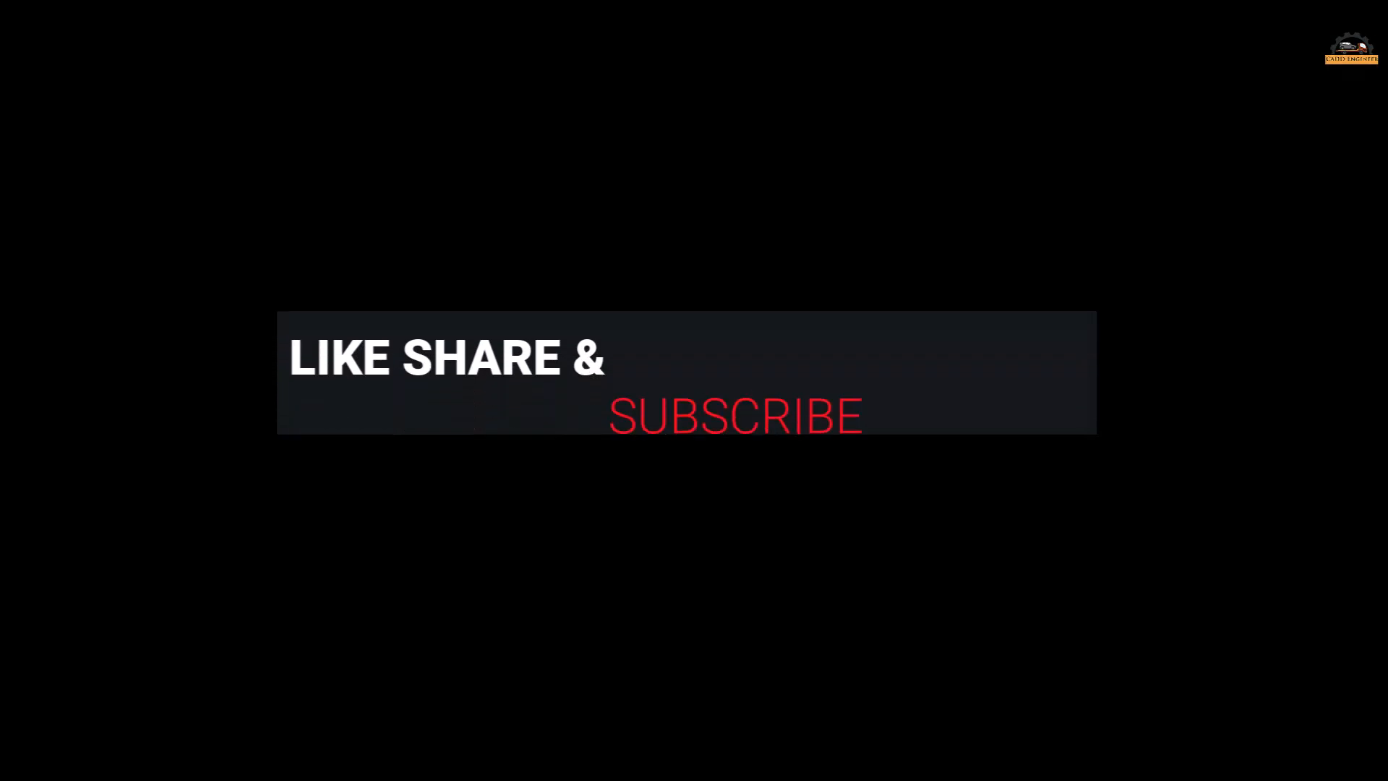